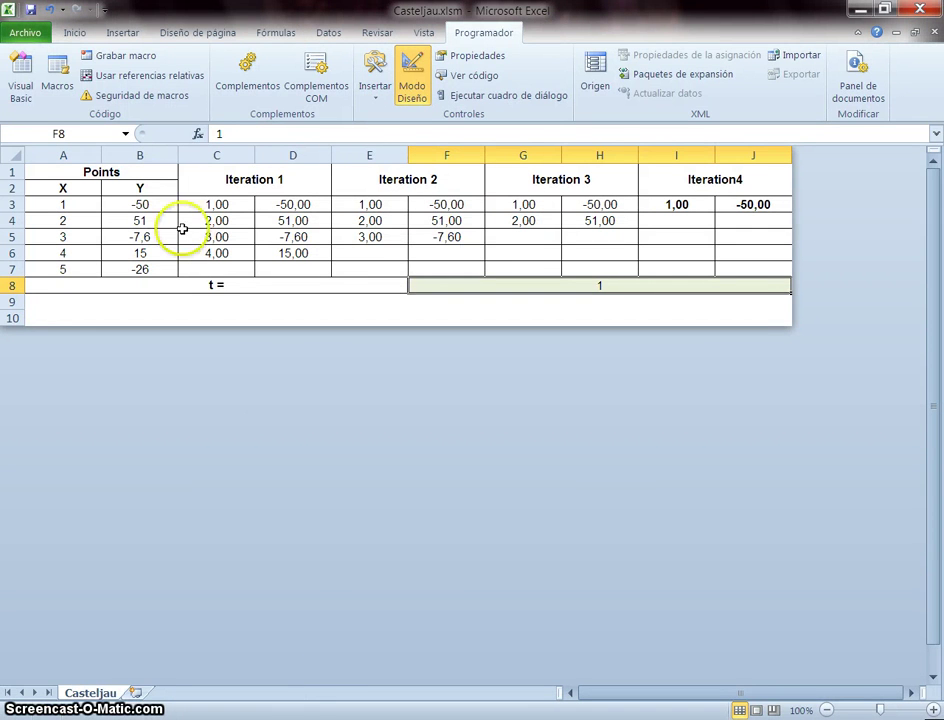
# Open the Casteljau macro from the Macros list in the Visual Basic editor
pyautogui.click(57, 80)
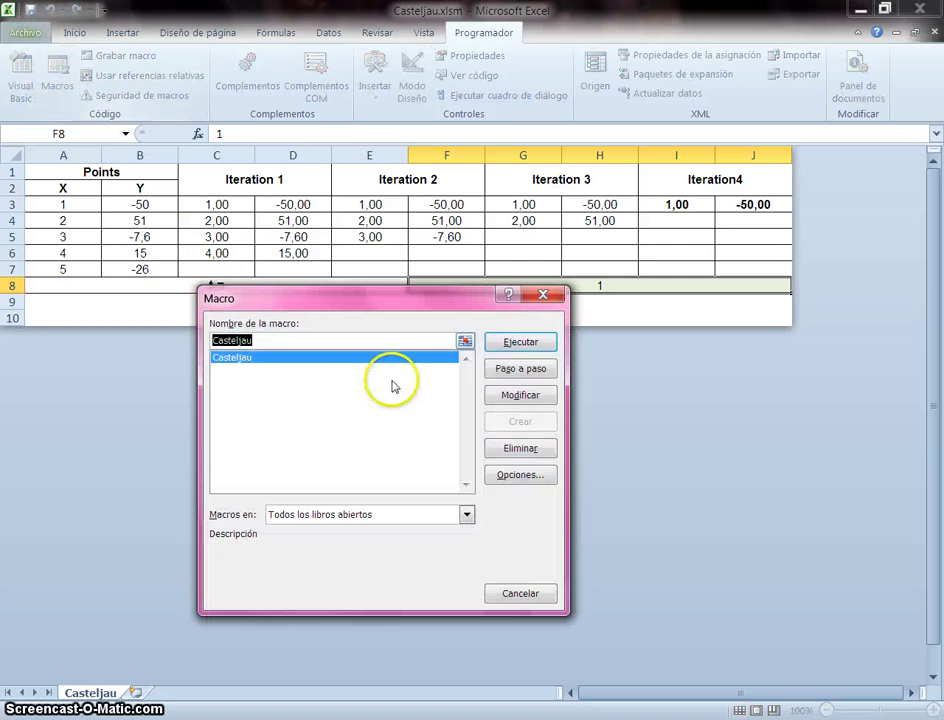
pyautogui.click(521, 395)
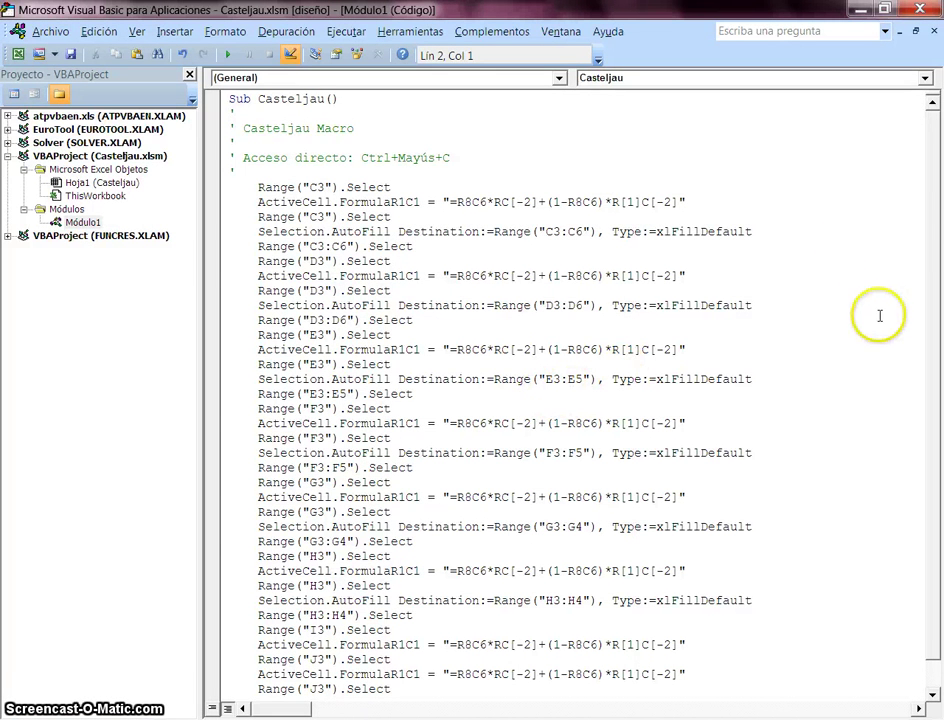
# Review the Casteljau code, then close the Módulo1 window and the VBA editor
pyautogui.scroll(-1, 878, 318)
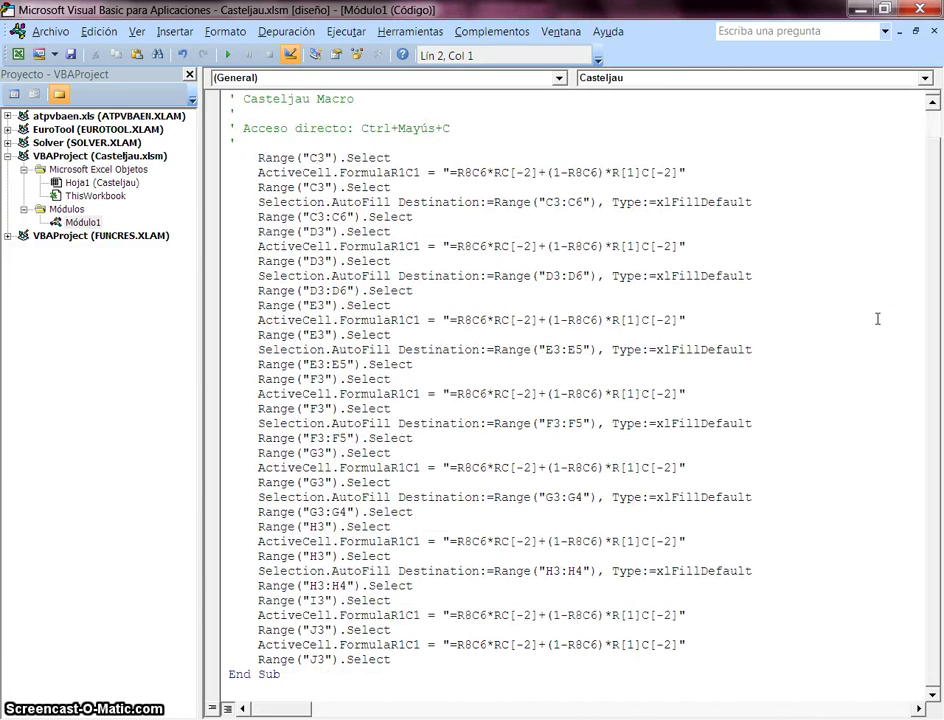
pyautogui.scroll(1, 878, 318)
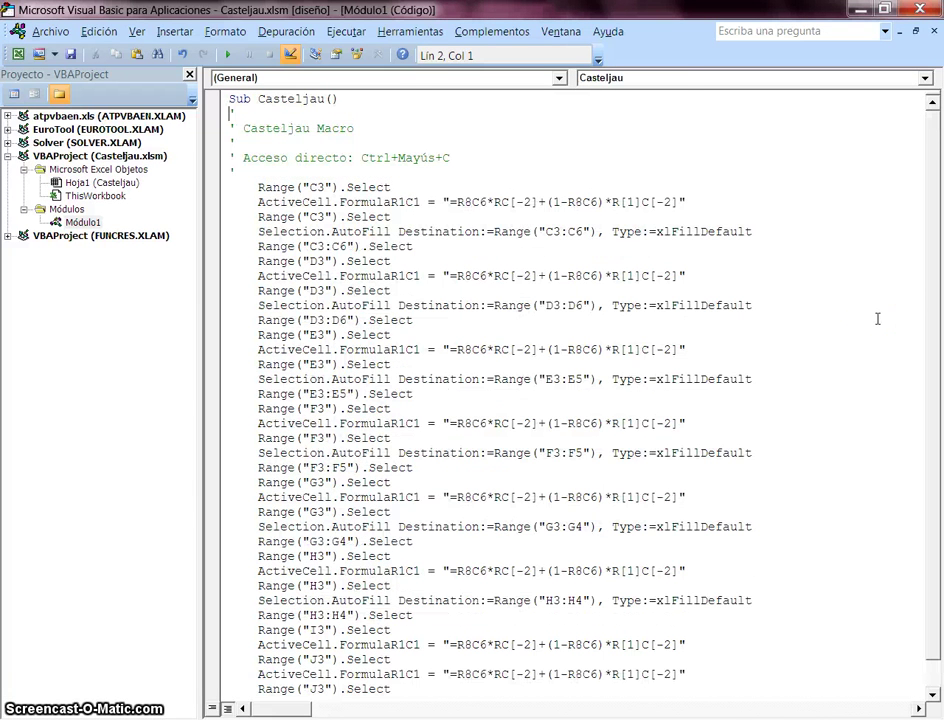
pyautogui.click(934, 32)
pyautogui.click(920, 9)
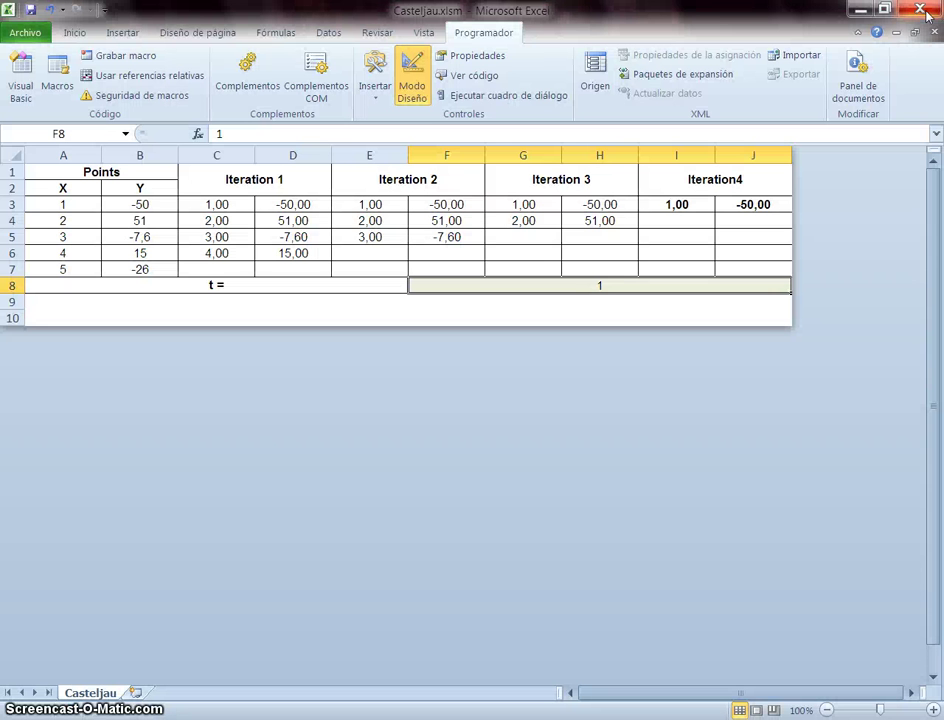
pyautogui.doubleClick(622, 287)
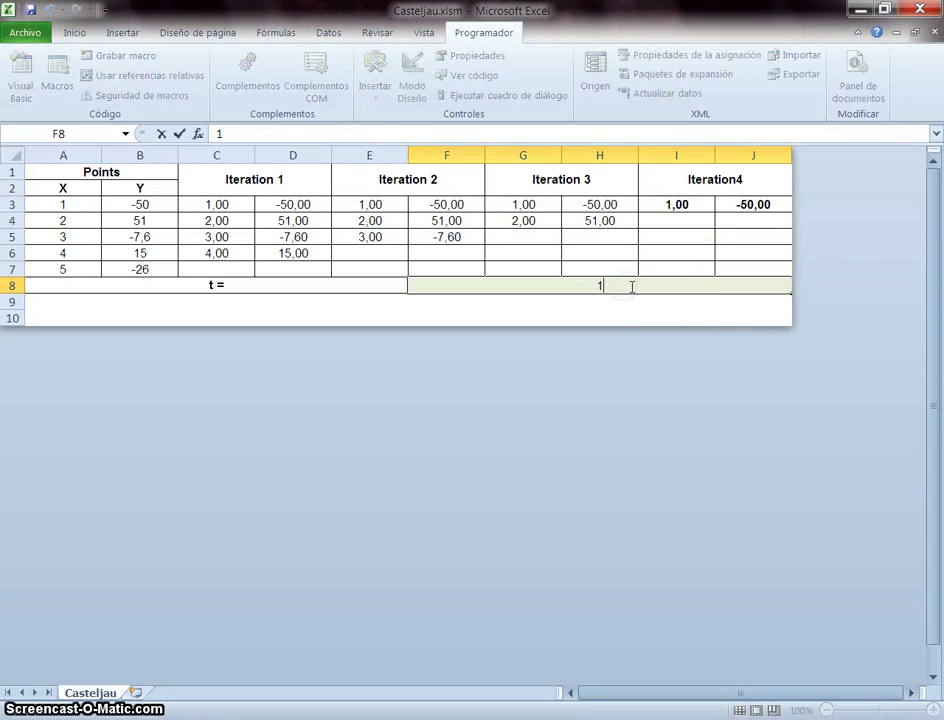
pyautogui.press('BackSpace')
pyautogui.write('0,5')
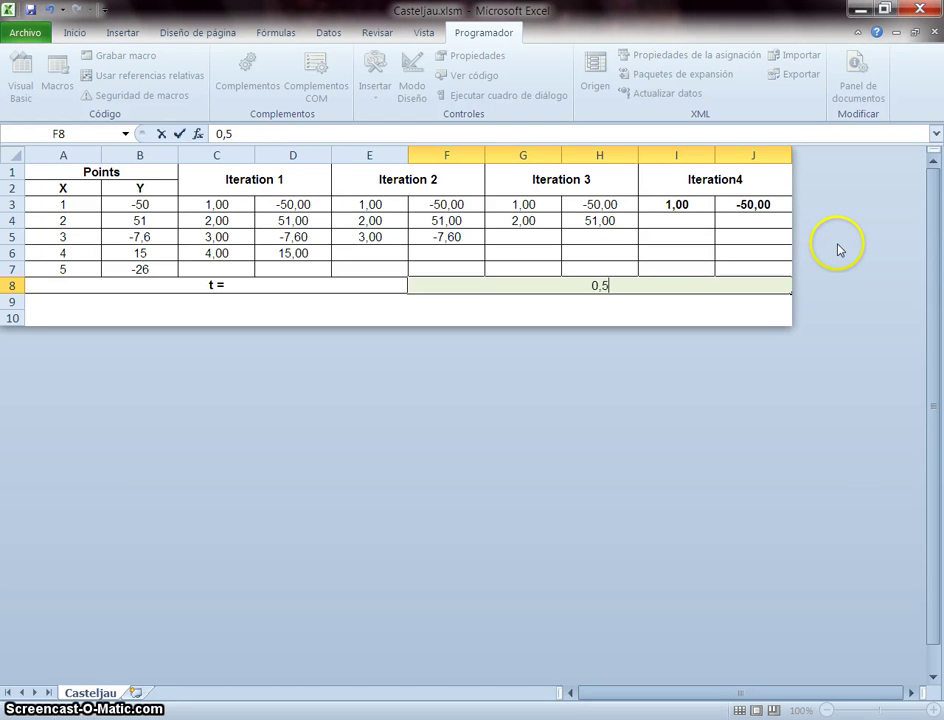
pyautogui.press('Return')
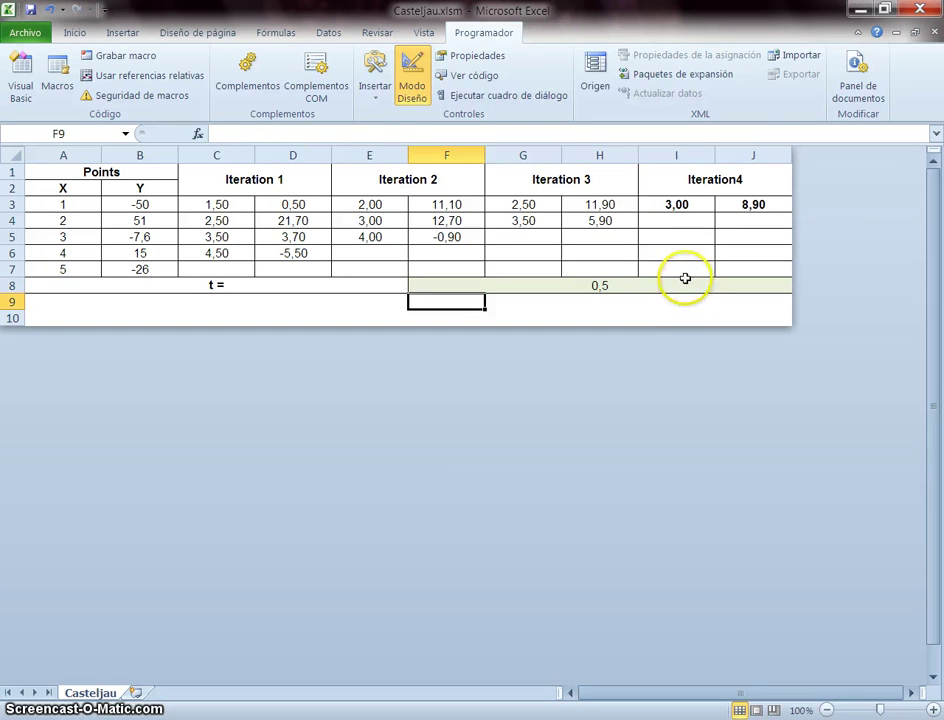
pyautogui.doubleClick(634, 283)
pyautogui.write('0,78')
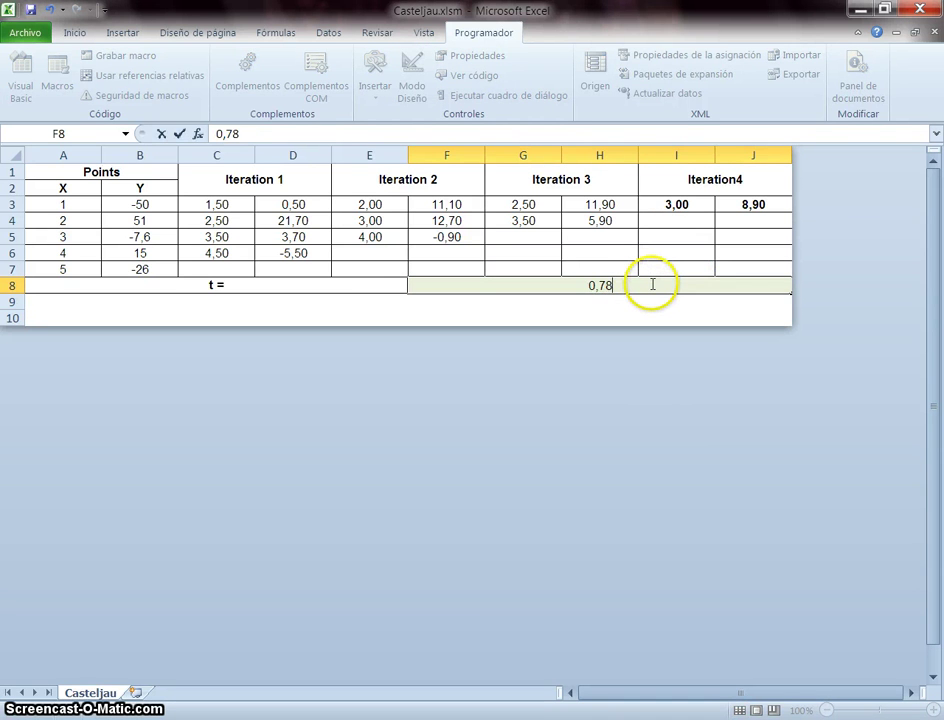
pyautogui.press('Return')
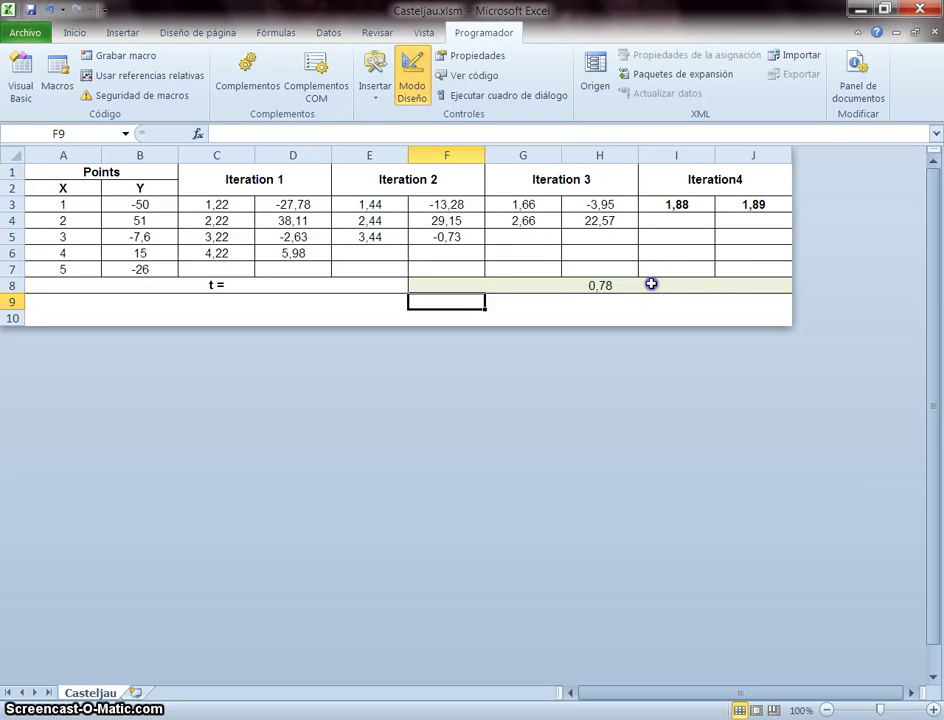
pyautogui.doubleClick(651, 284)
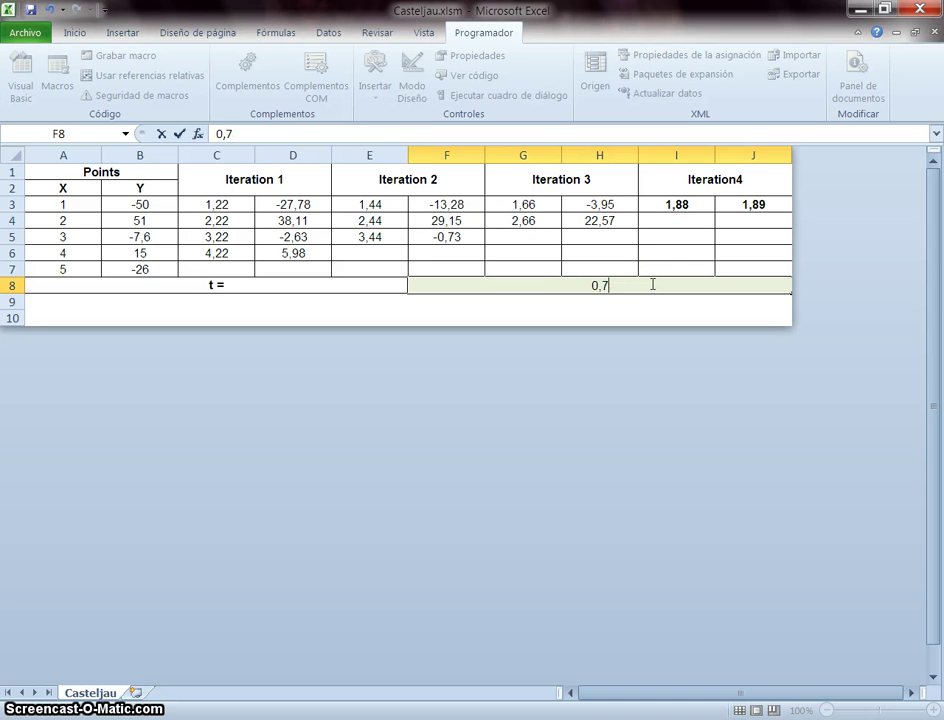
pyautogui.write('0,56')
pyautogui.press('Return')
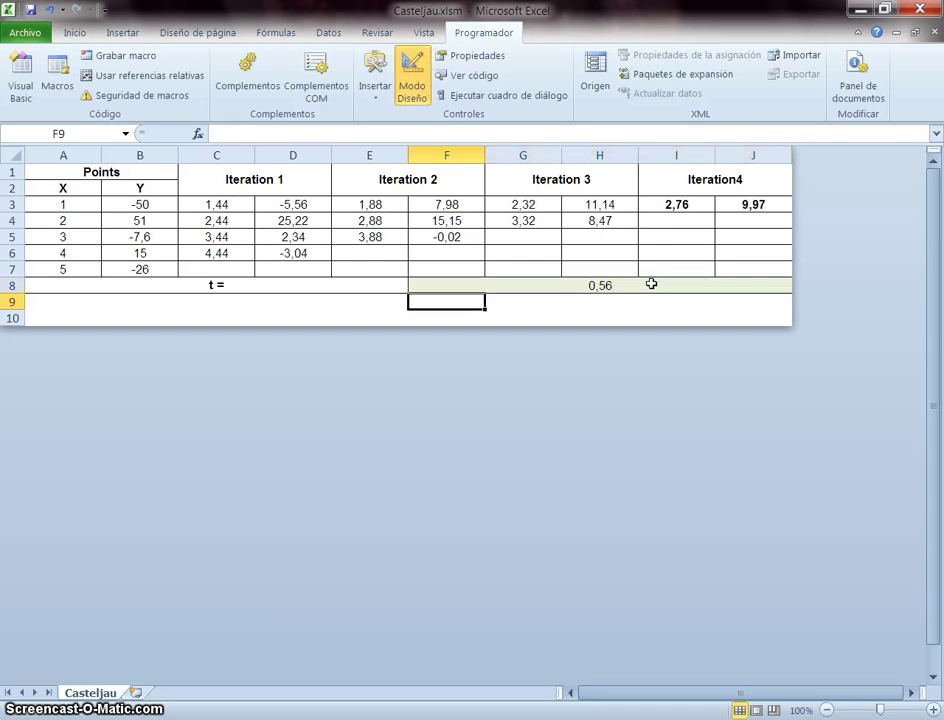
pyautogui.click(658, 280)
pyautogui.doubleClick(656, 282)
pyautogui.write('0,174')
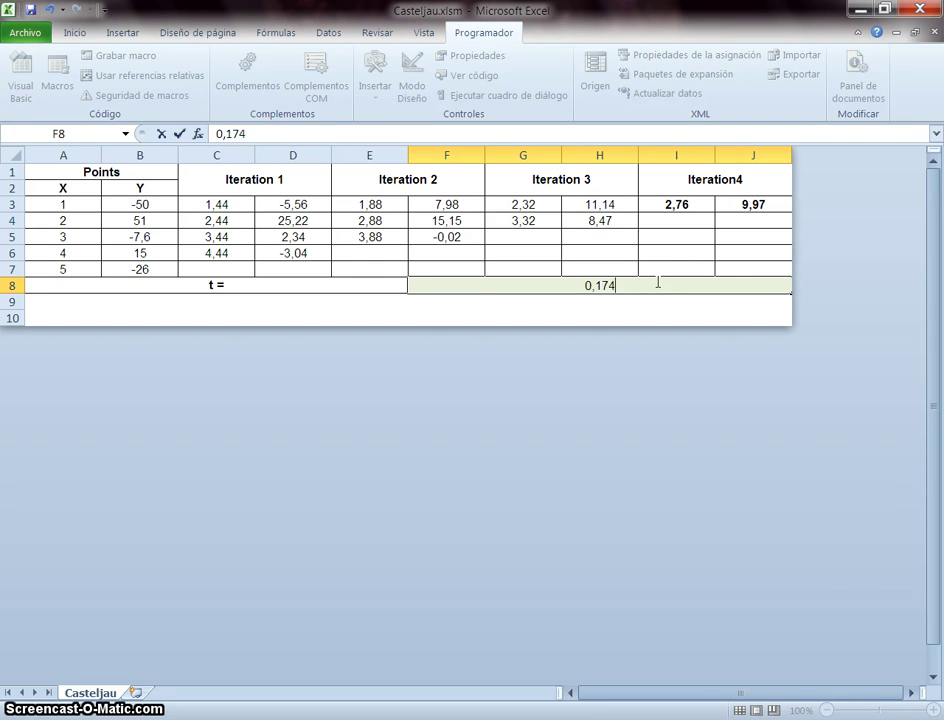
pyautogui.write('8')
pyautogui.press('Return')
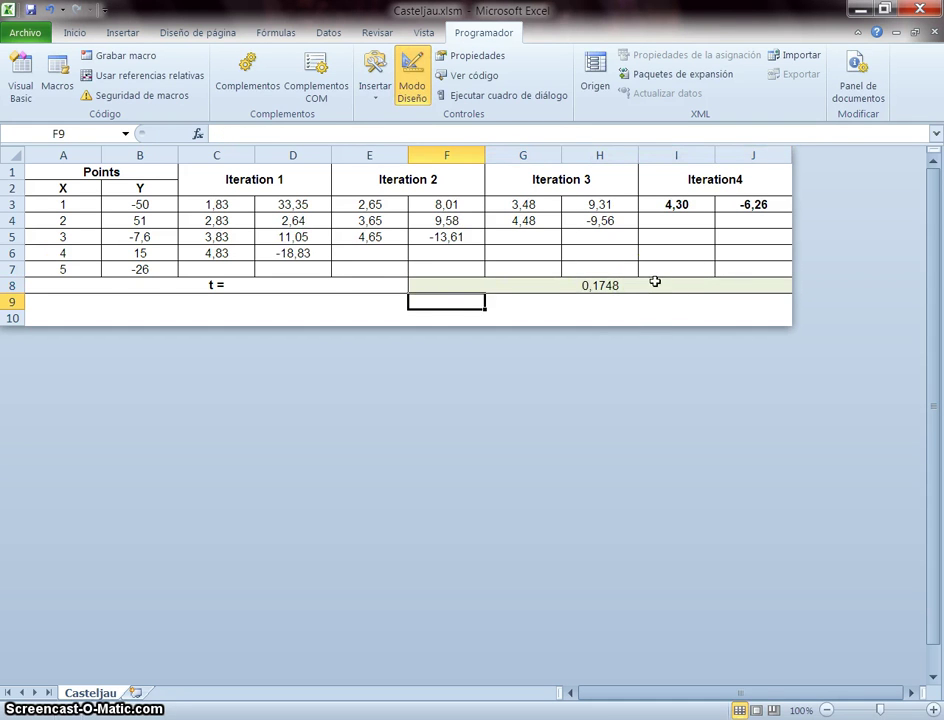
pyautogui.doubleClick(644, 283)
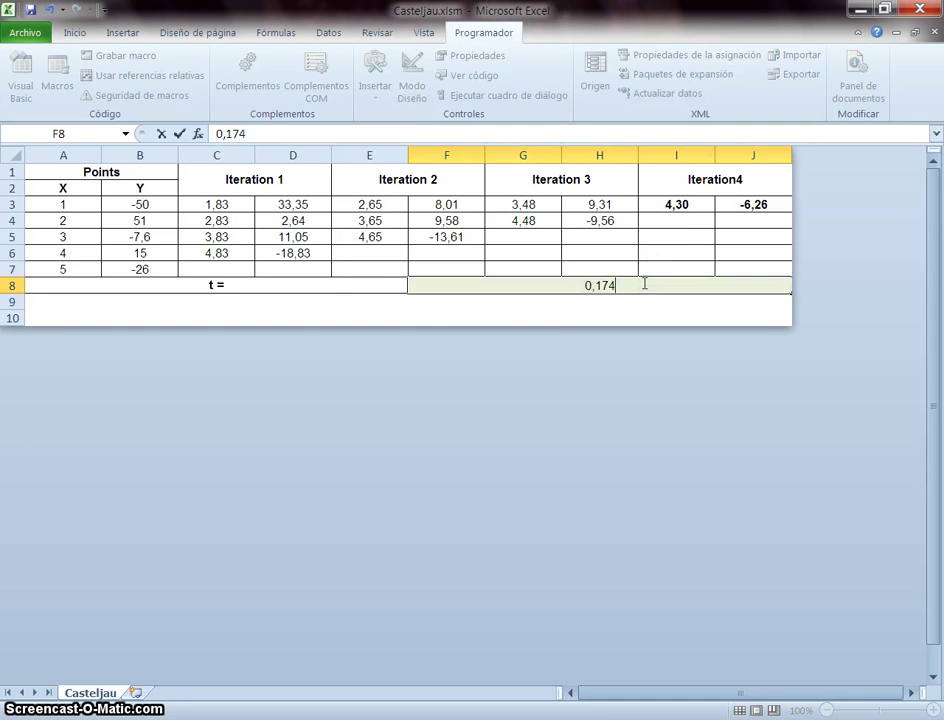
pyautogui.press('Return')
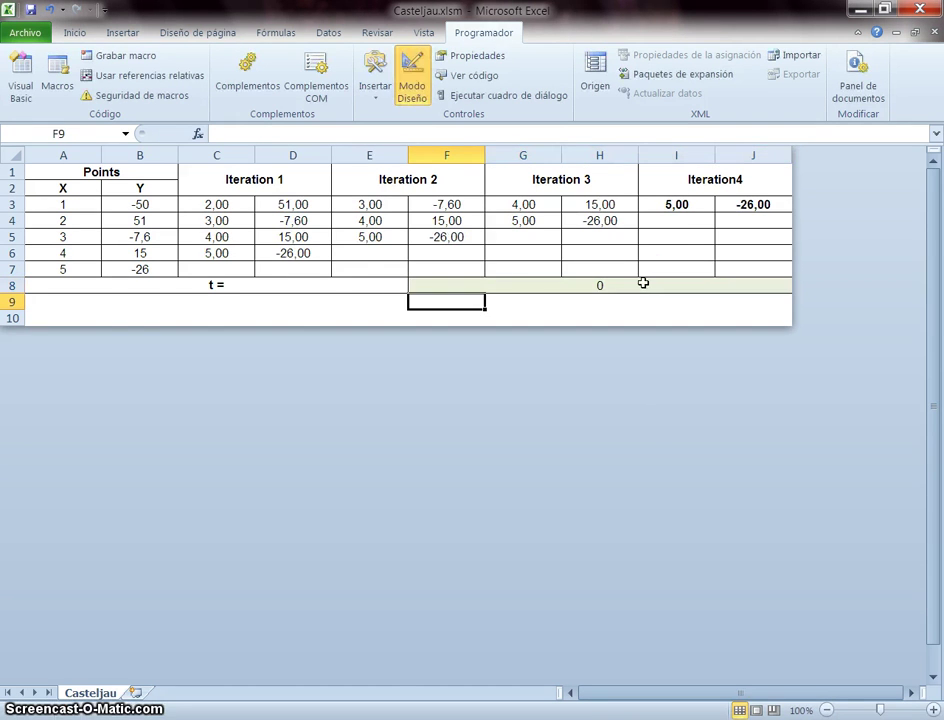
pyautogui.click(643, 283)
pyautogui.doubleClick(644, 284)
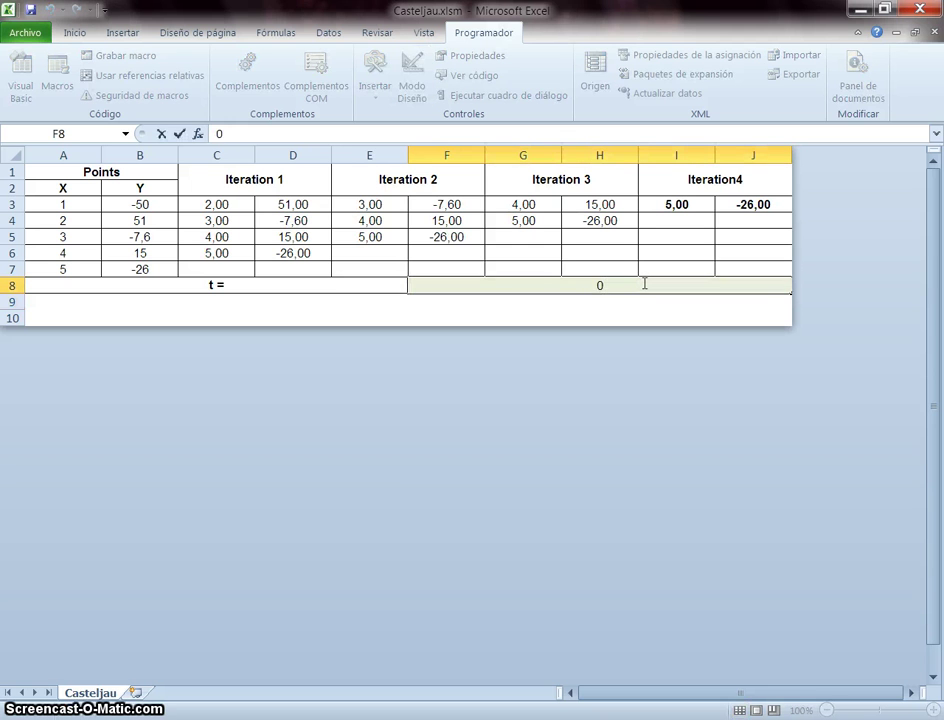
pyautogui.write('1')
pyautogui.press('Return')
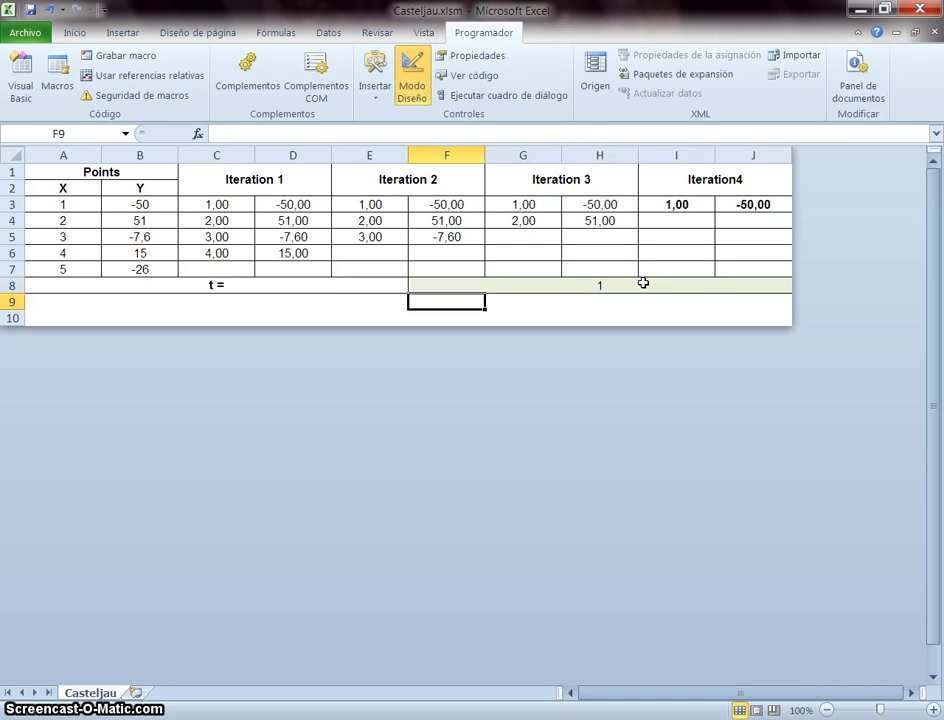
# Set point 3's X in A5 to -8,96 and point 4's X in A6 to 2
pyautogui.doubleClick(82, 236)
pyautogui.write('-8,9')
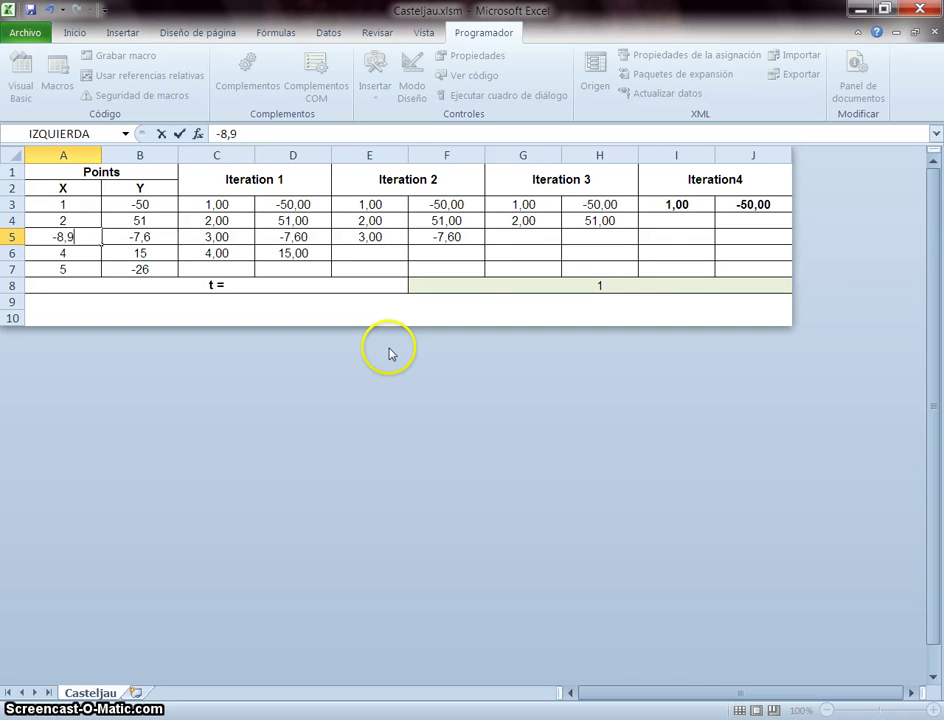
pyautogui.write('6')
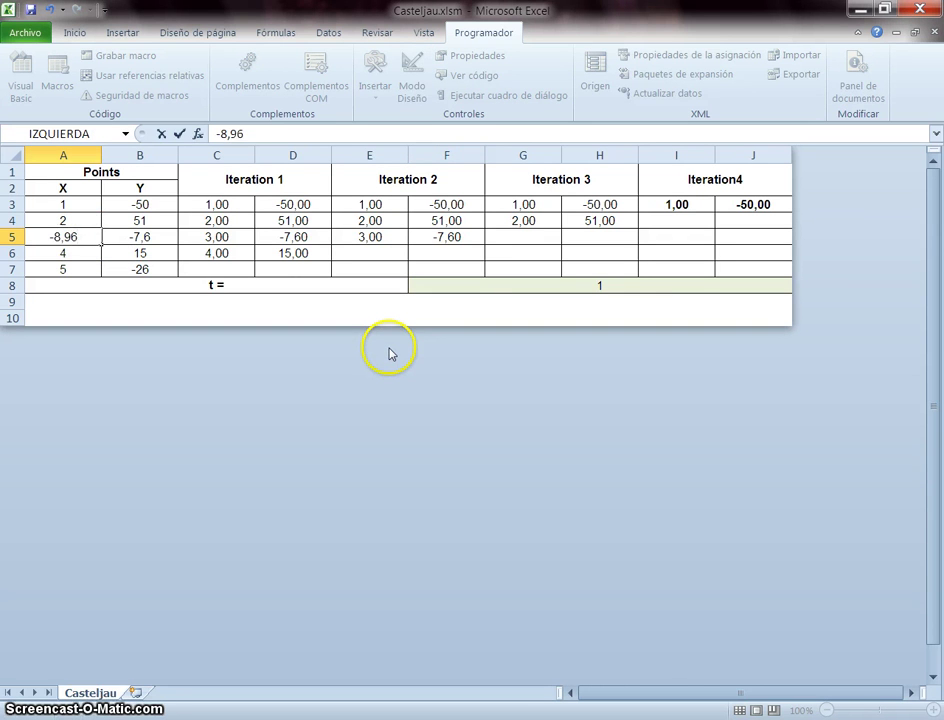
pyautogui.press('Return')
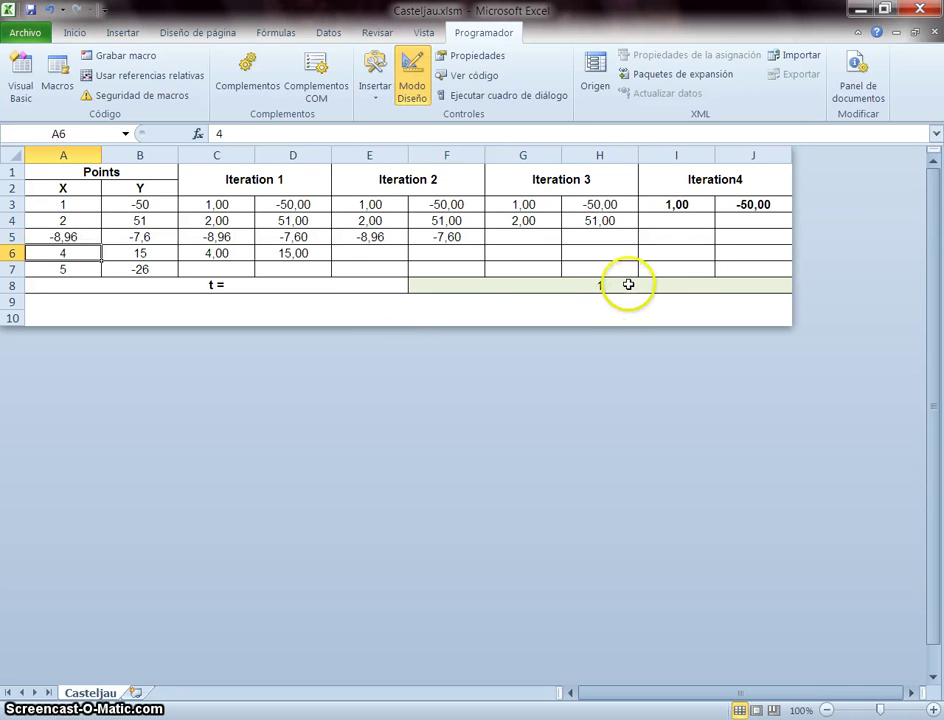
pyautogui.doubleClick(86, 253)
pyautogui.press('BackSpace')
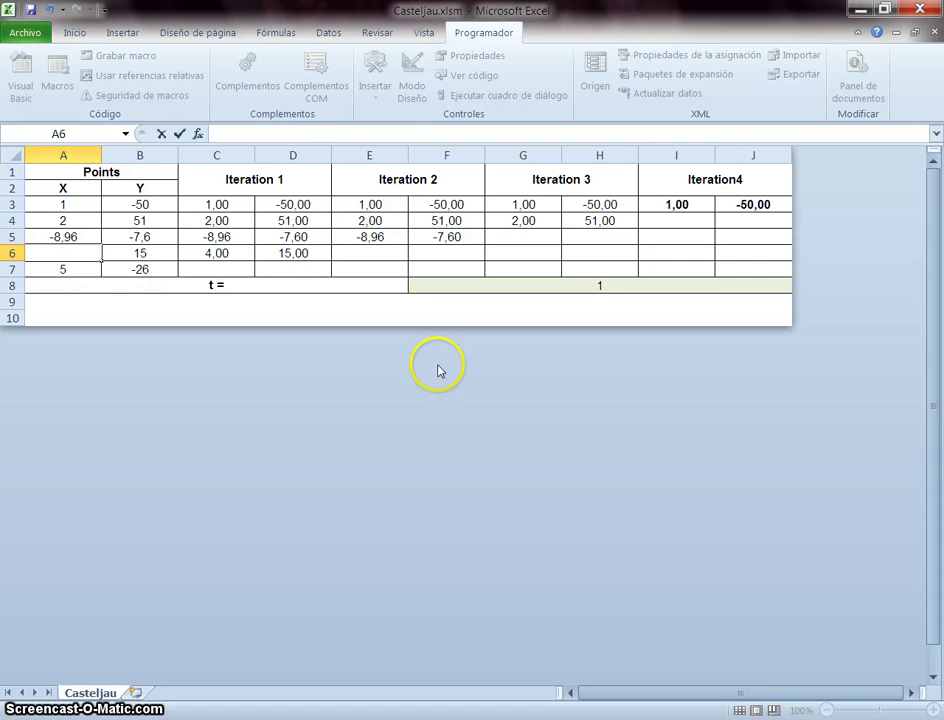
pyautogui.write('2')
pyautogui.press('Return')
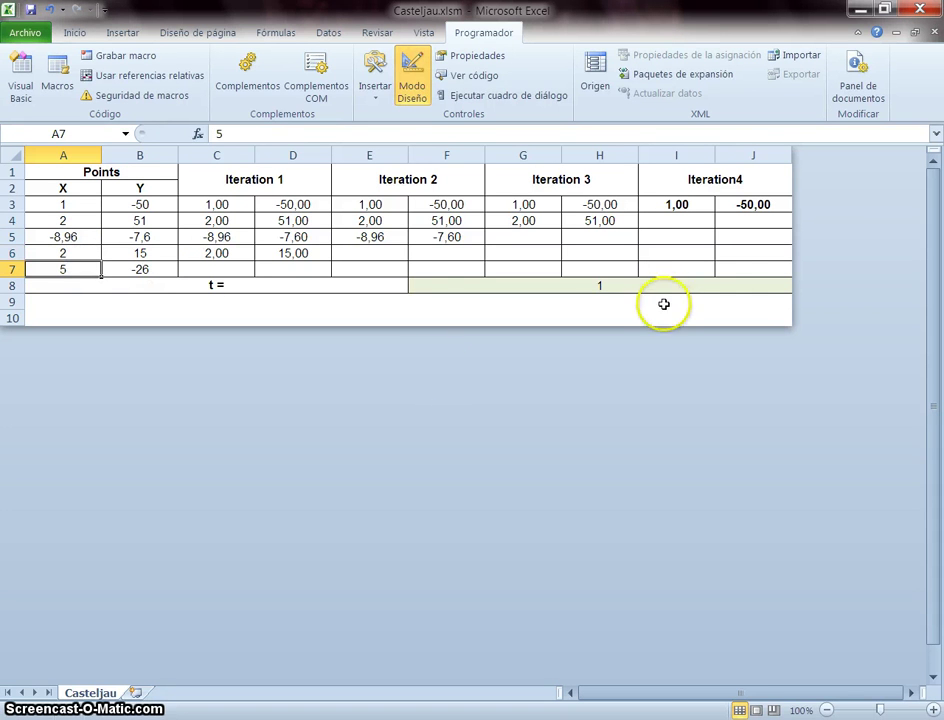
# Change t in F8 to 0,25, then to 0,999, recalculating the iterations
pyautogui.doubleClick(651, 287)
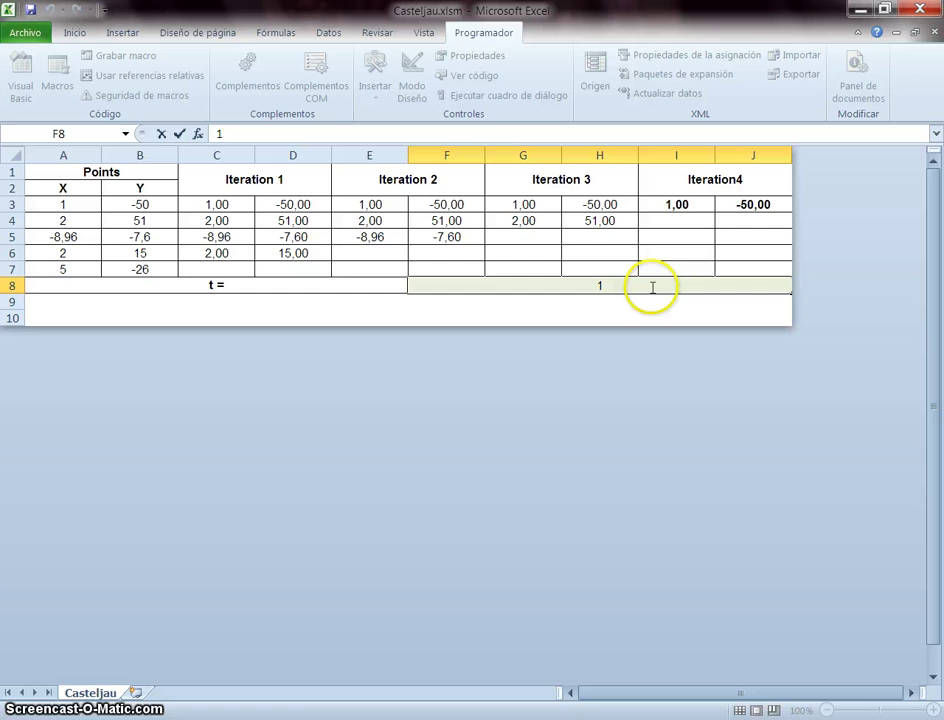
pyautogui.press('BackSpace')
pyautogui.write('0,25')
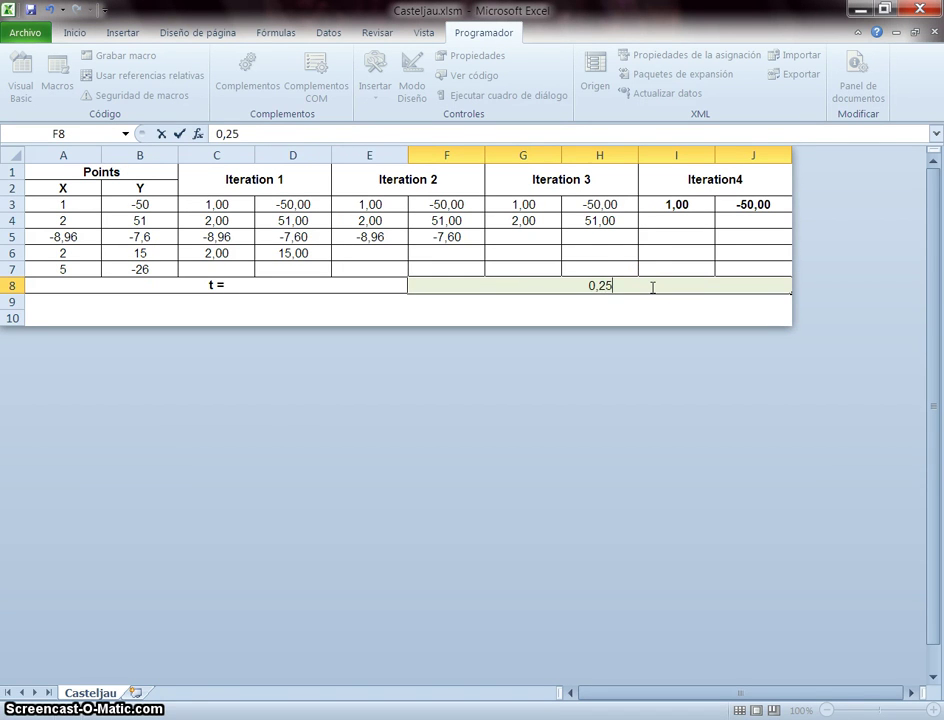
pyautogui.press('Return')
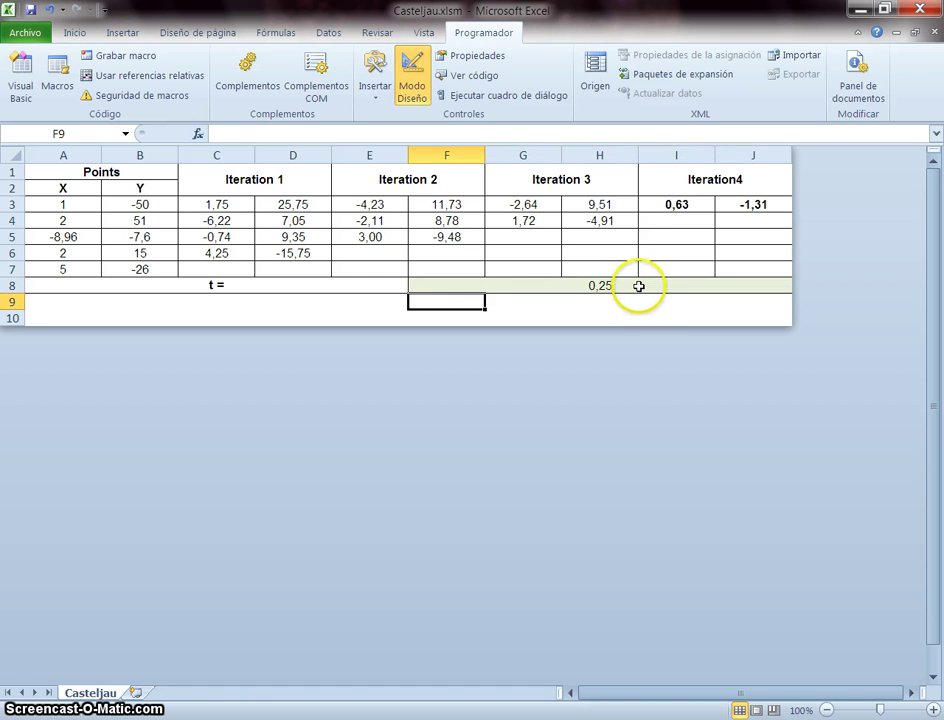
pyautogui.doubleClick(639, 287)
pyautogui.press('BackSpace')
pyautogui.press('BackSpace')
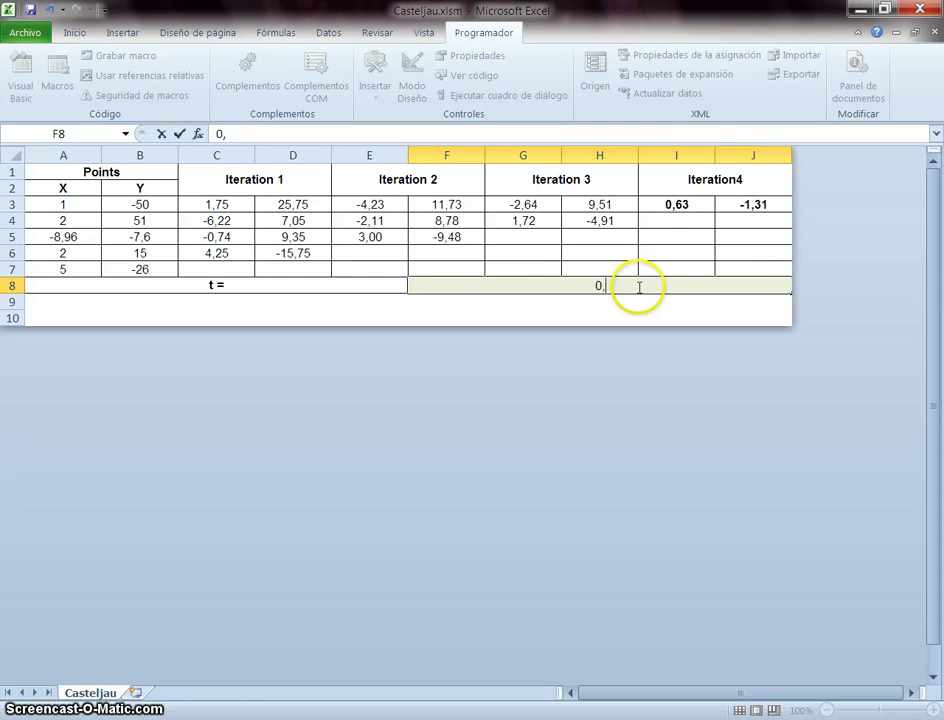
pyautogui.press('BackSpace')
pyautogui.press('BackSpace')
pyautogui.write('999')
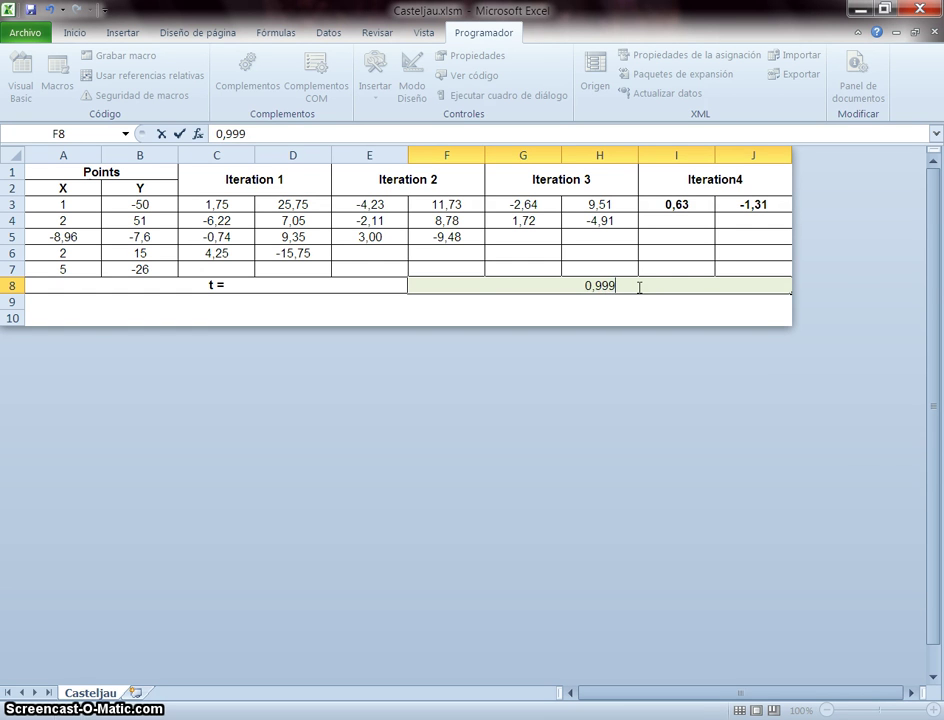
pyautogui.press('Return')
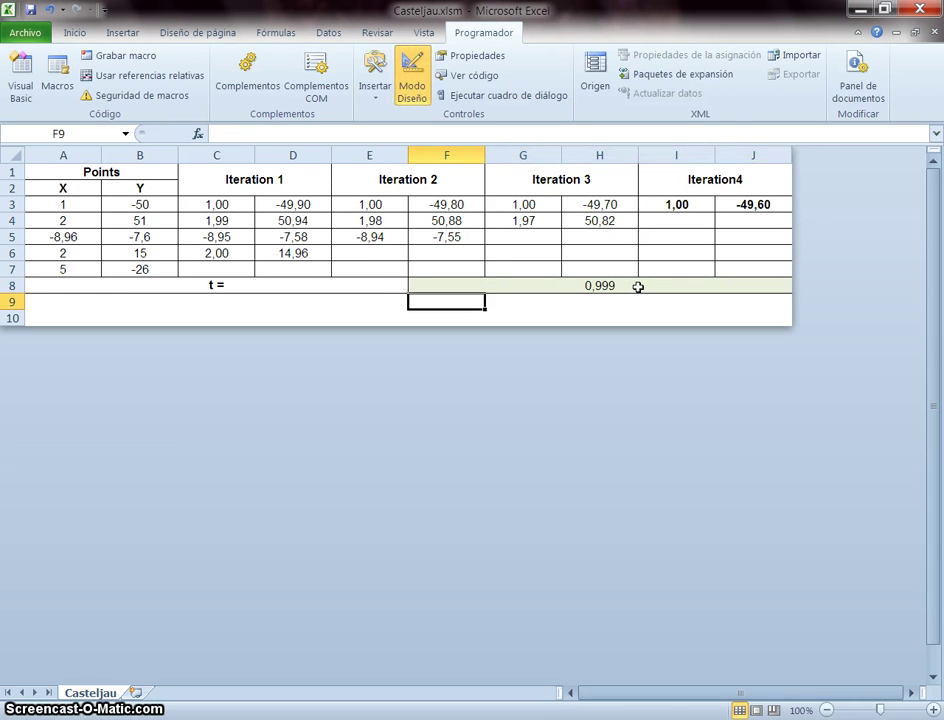
pyautogui.click(621, 286)
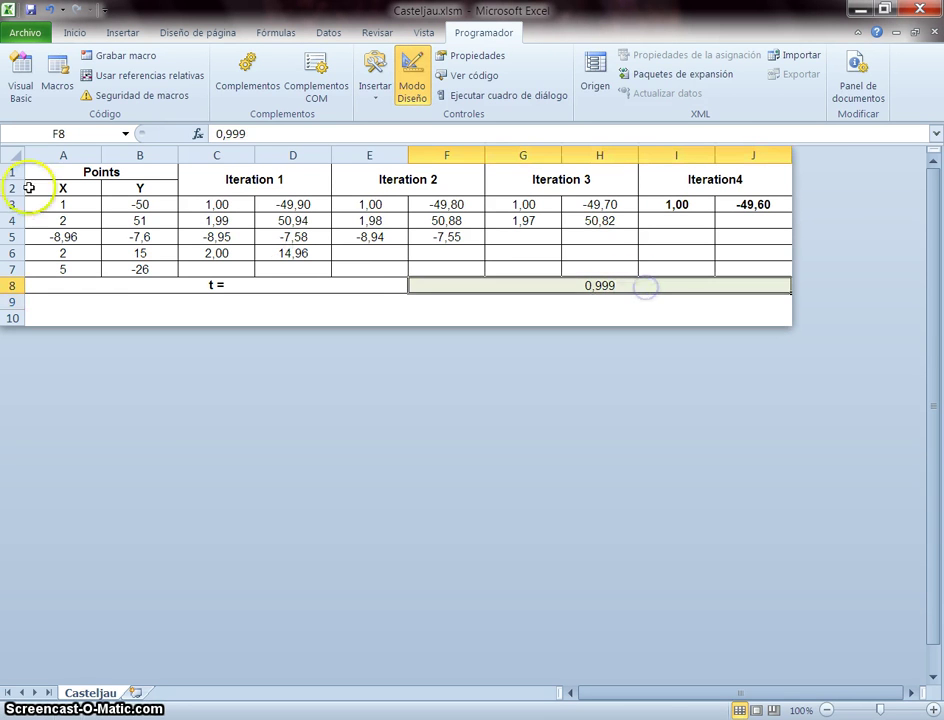
# Set the first point's X in A3 to 0
pyautogui.doubleClick(75, 204)
pyautogui.press('BackSpace')
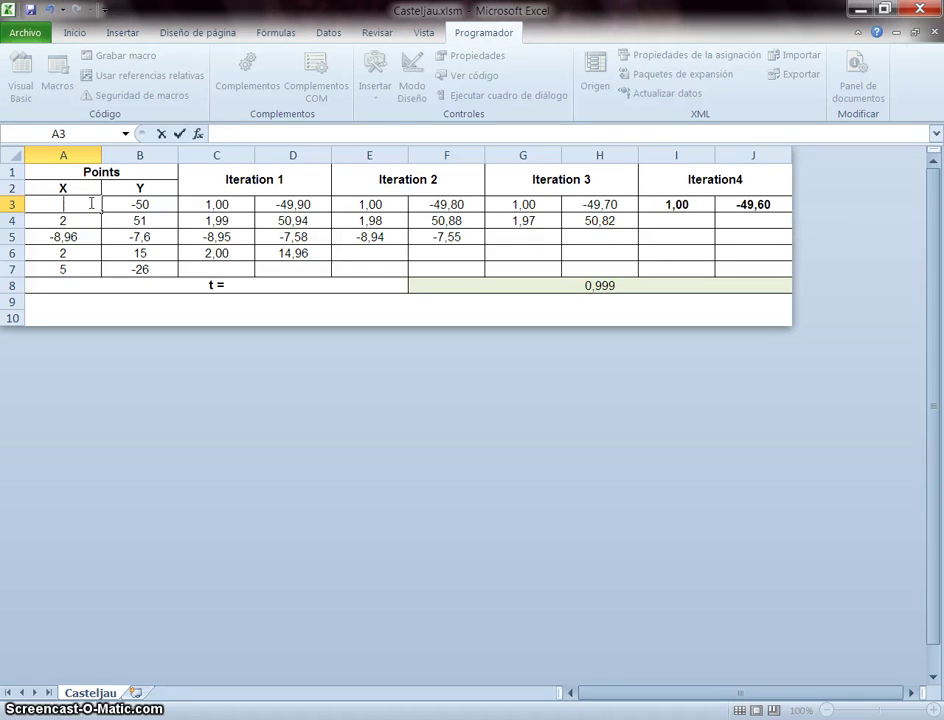
pyautogui.write('0')
pyautogui.press('Return')
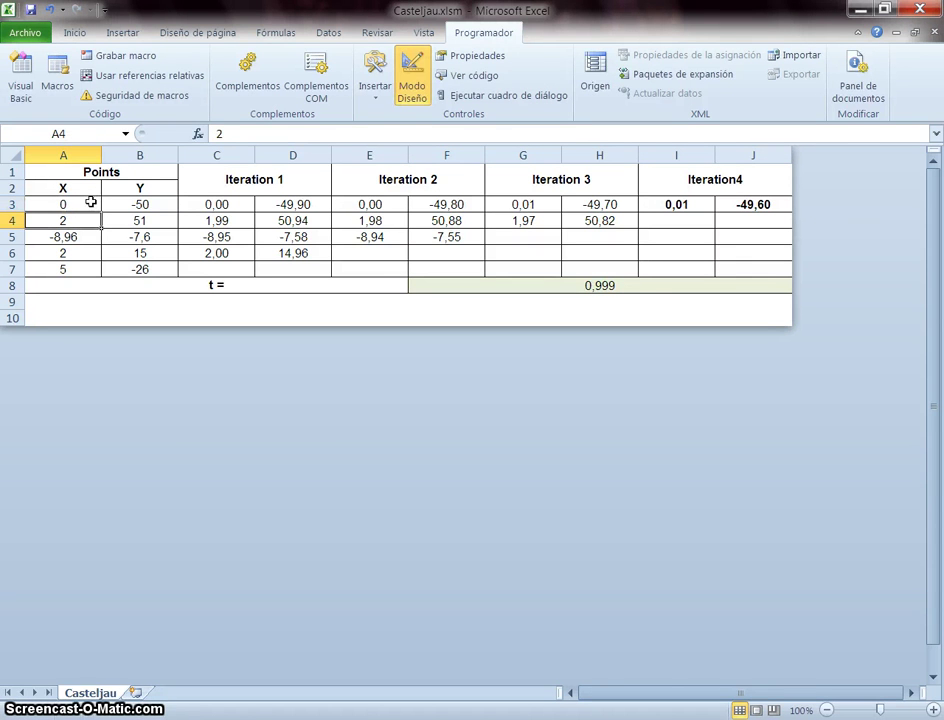
# Re-enter t in F8 as 0,999, then 0,41, and finally 1
pyautogui.click(641, 286)
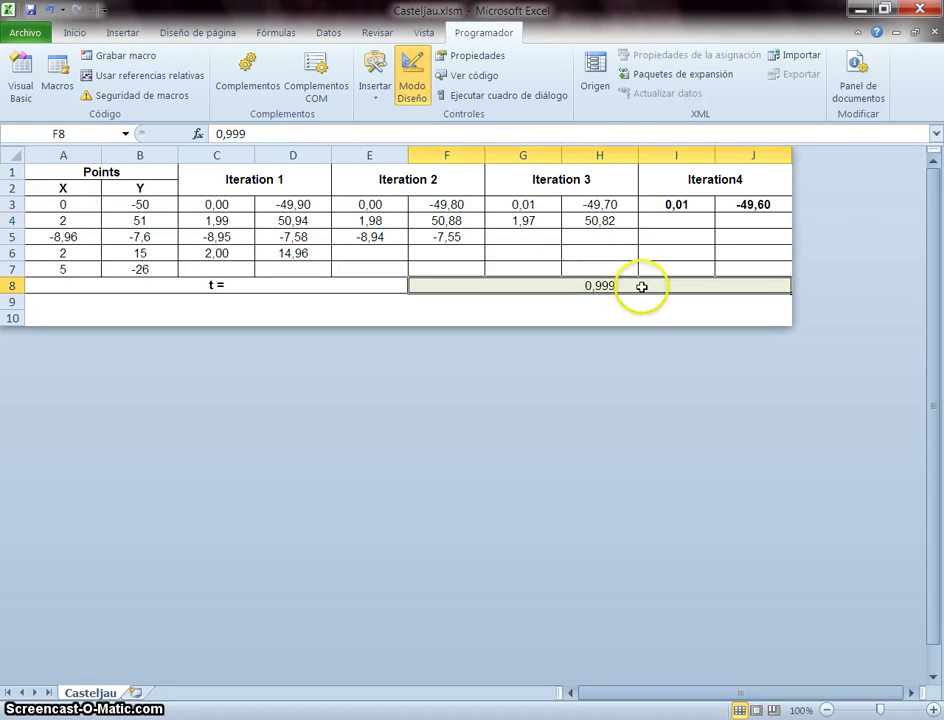
pyautogui.doubleClick(641, 286)
pyautogui.press('Return')
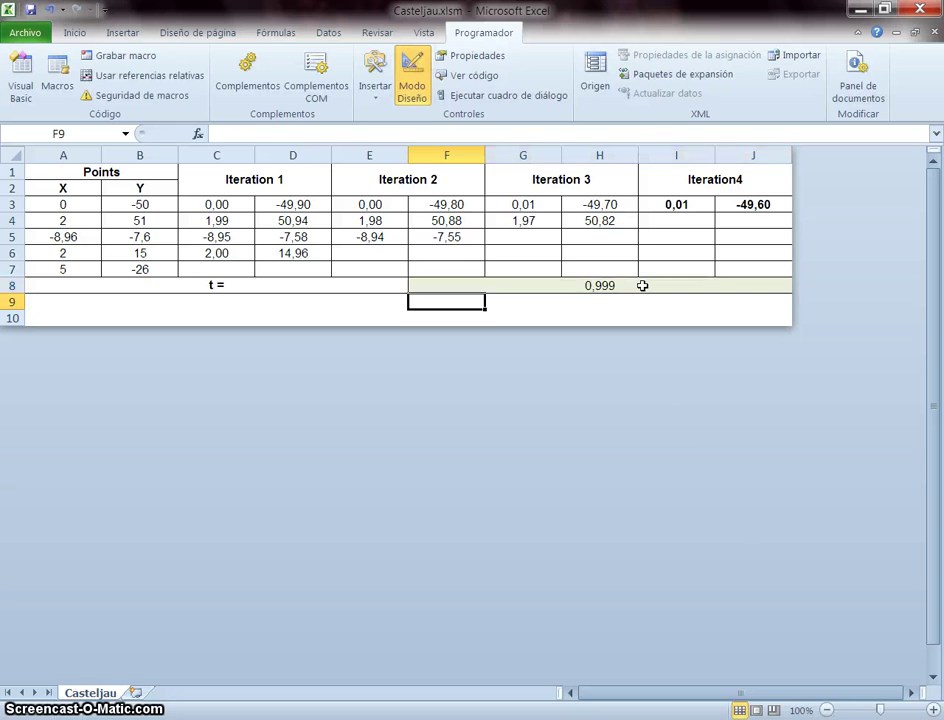
pyautogui.click(642, 286)
pyautogui.doubleClick(642, 286)
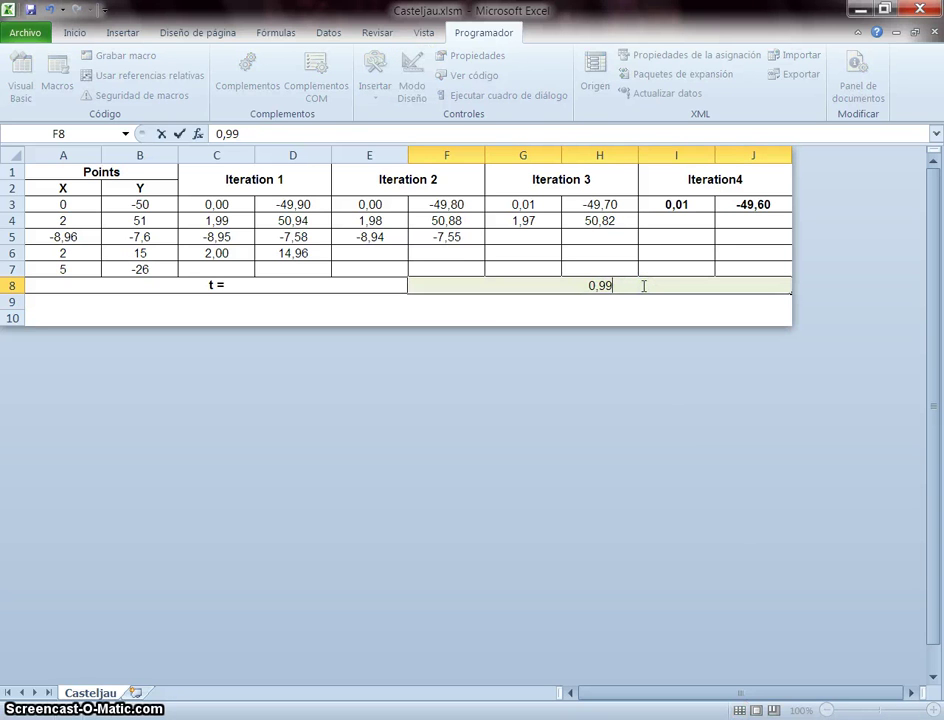
pyautogui.write('0,41')
pyautogui.press('Return')
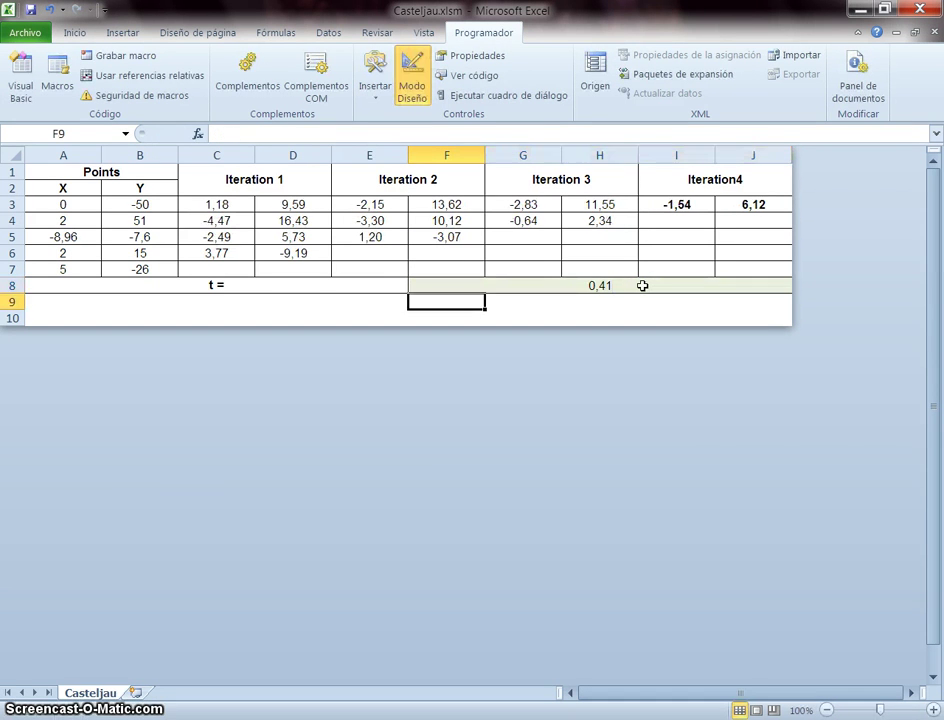
pyautogui.click(642, 286)
pyautogui.write('1')
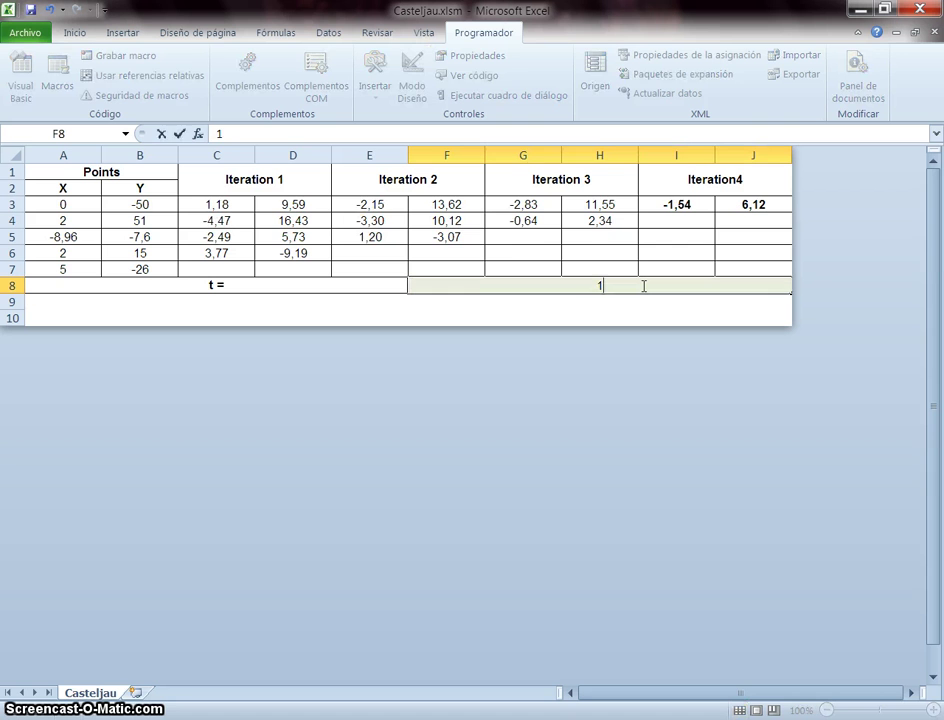
pyautogui.press('Return')
pyautogui.click(642, 286)
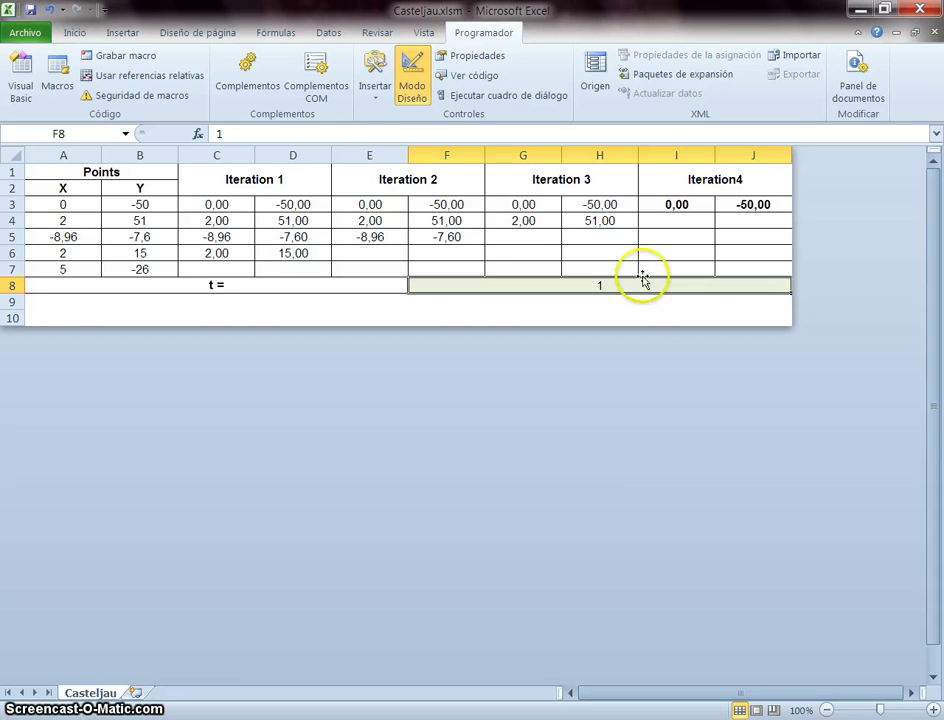
# Draw an ActiveX command button below the t row, beside the iteration tables
pyautogui.click(372, 100)
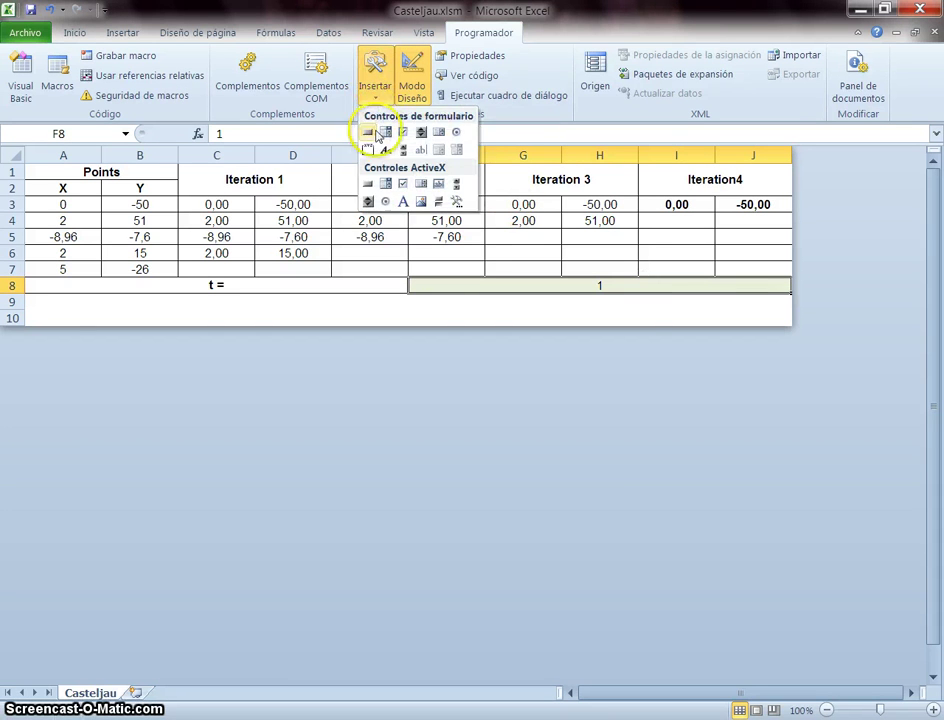
pyautogui.click(373, 185)
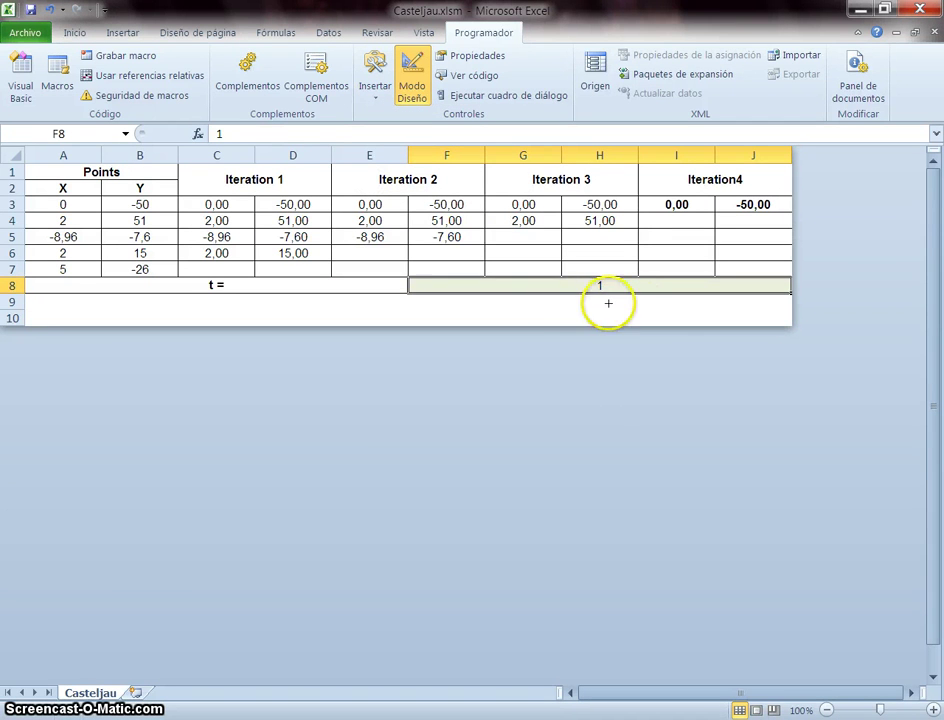
pyautogui.moveTo(611, 311); pyautogui.dragTo(611, 311)
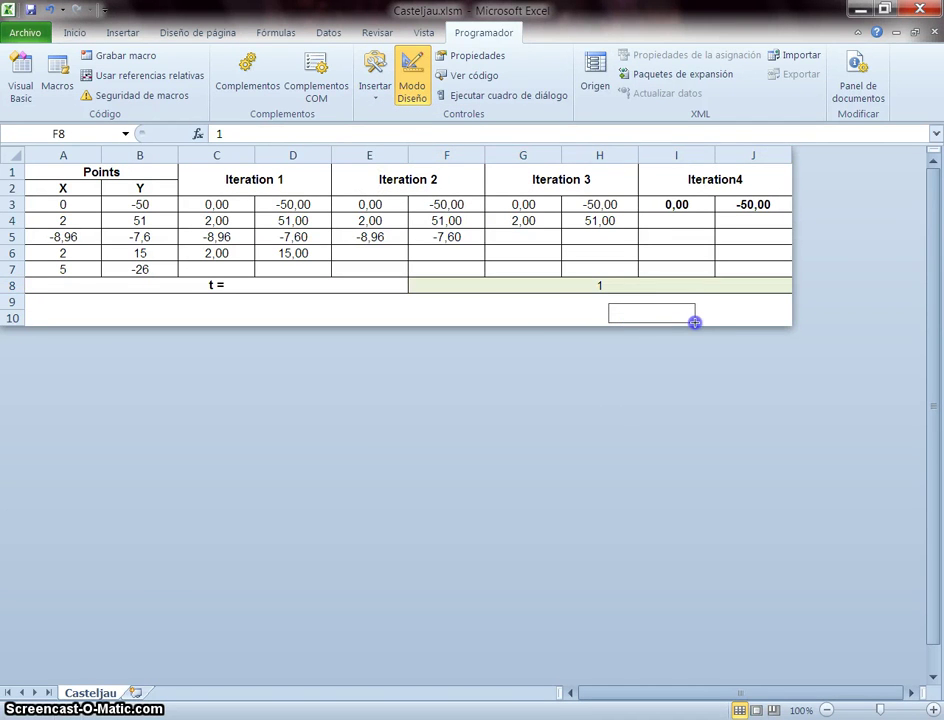
pyautogui.moveTo(695, 322)
pyautogui.mouseDown()
pyautogui.moveTo(694, 308)
pyautogui.moveTo(721, 325)
pyautogui.moveTo(691, 314)
pyautogui.moveTo(732, 316)
pyautogui.mouseUp()
pyautogui.click(674, 312)
# Set the button's (Name) and Caption properties to Start, then close Properties
pyautogui.rightClick(743, 312)
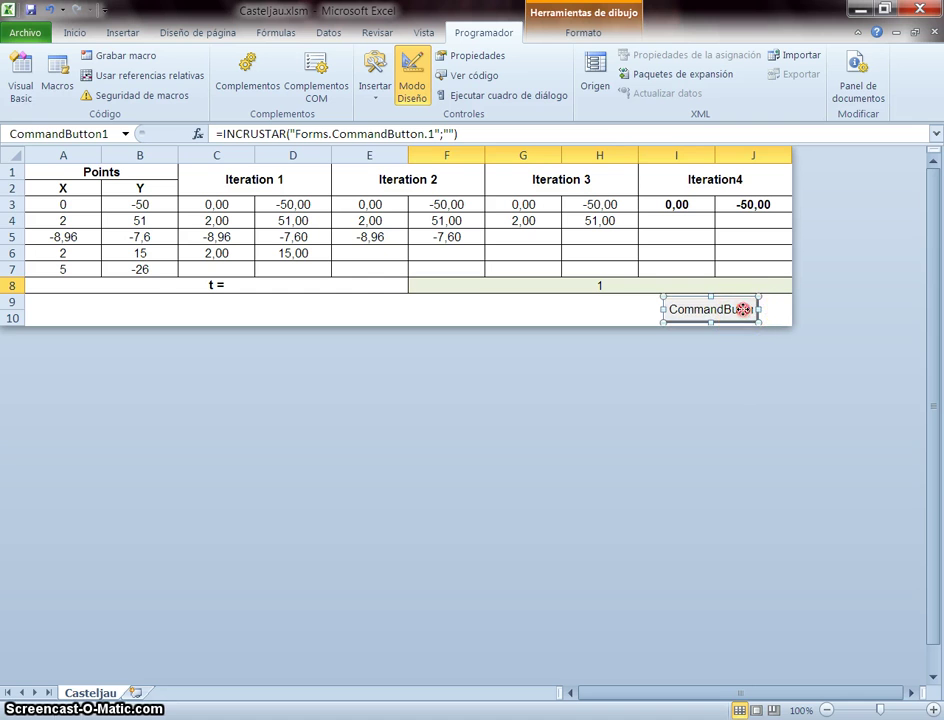
pyautogui.click(780, 385)
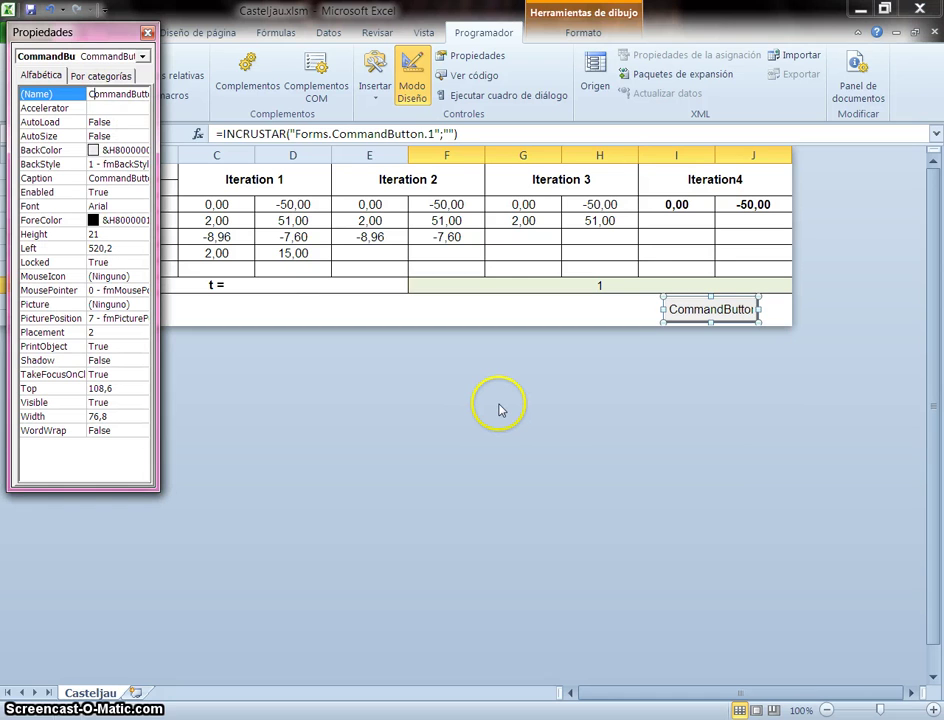
pyautogui.press('BackSpace')
pyautogui.write('Start')
pyautogui.press('Return')
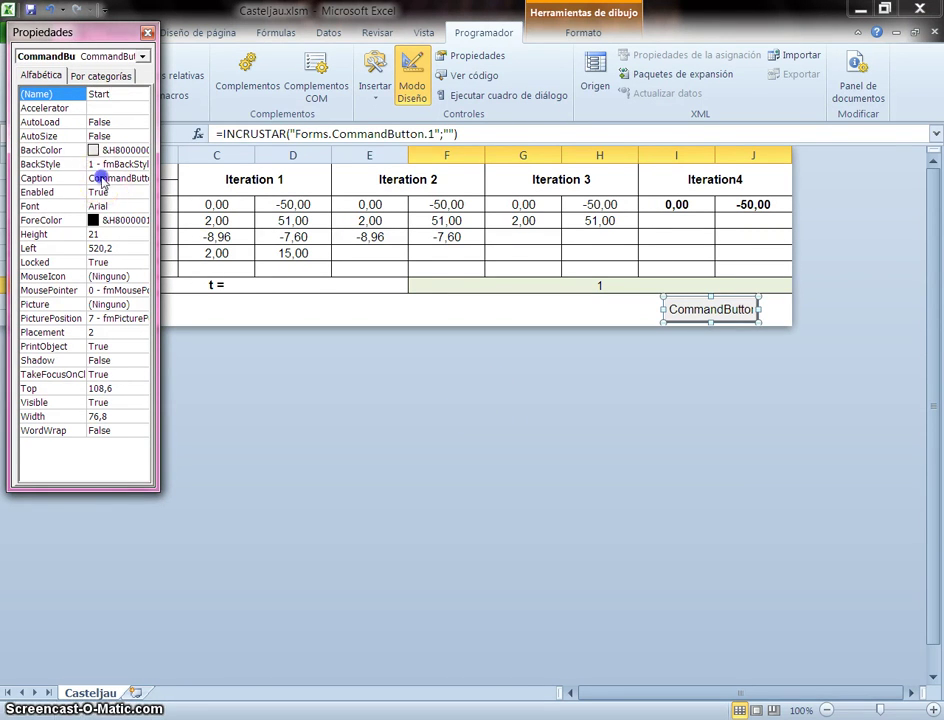
pyautogui.click(101, 180)
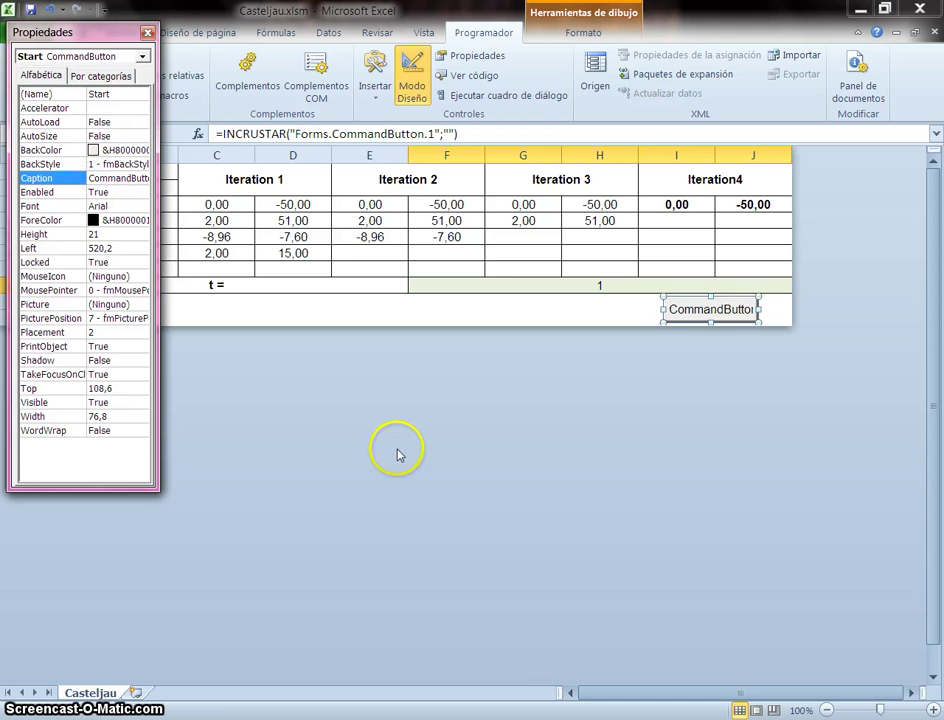
pyautogui.press('Delete')
pyautogui.press('Delete')
pyautogui.press('Delete')
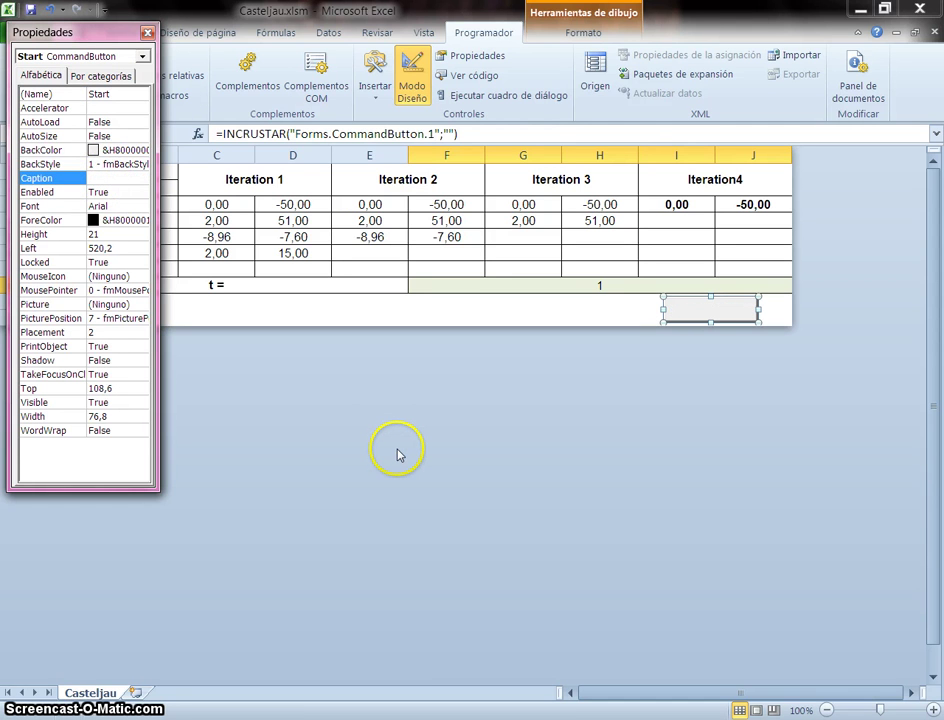
pyautogui.write('Start')
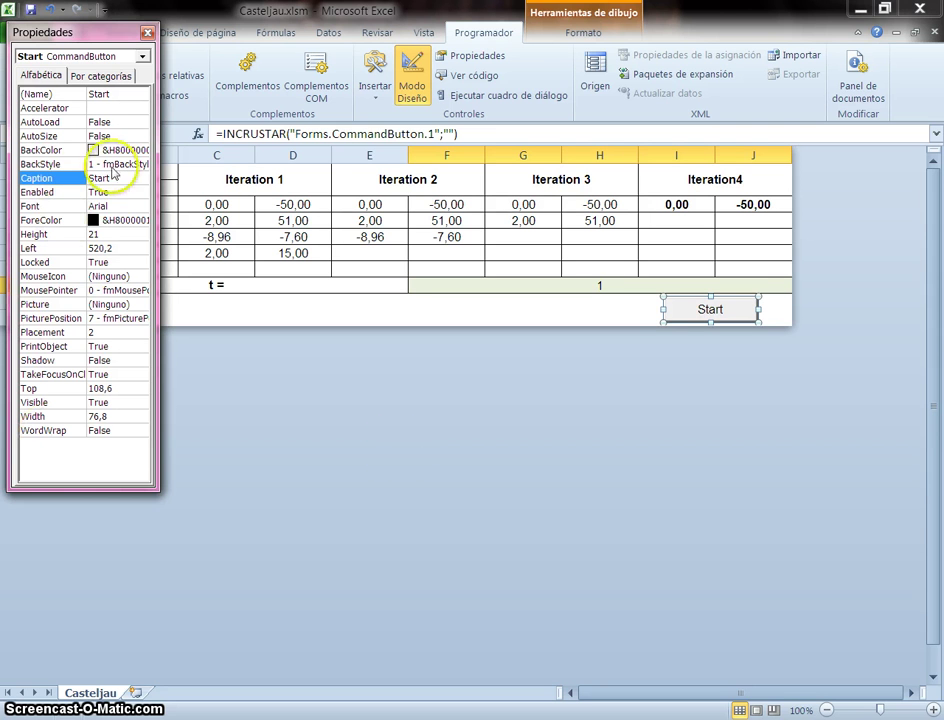
pyautogui.click(147, 32)
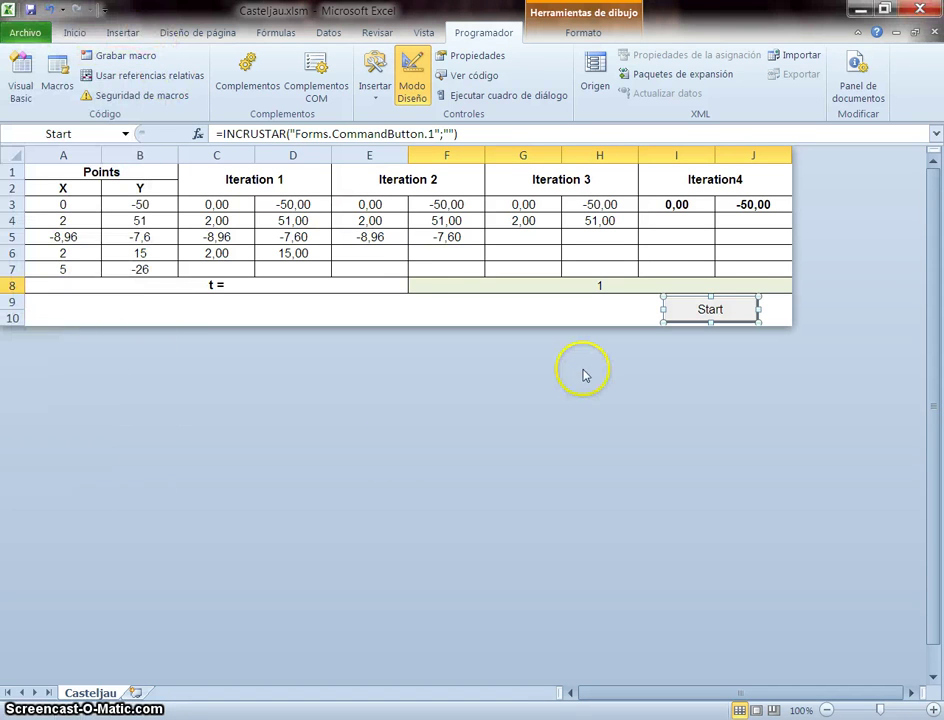
# Open the Casteljau macro code and copy its body, leaving out End Sub
pyautogui.click(57, 75)
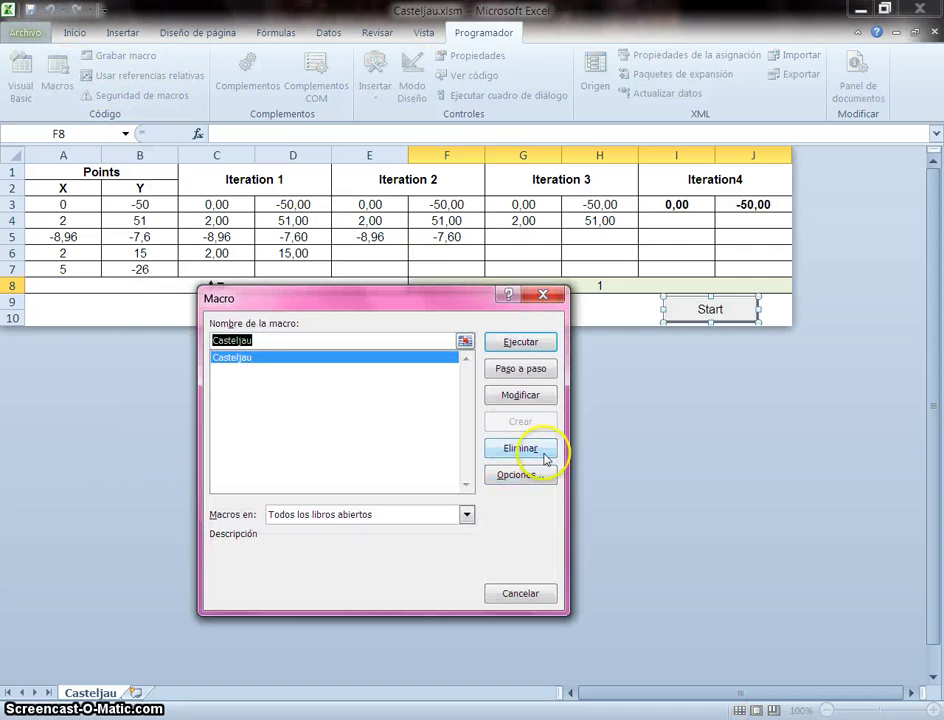
pyautogui.click(528, 398)
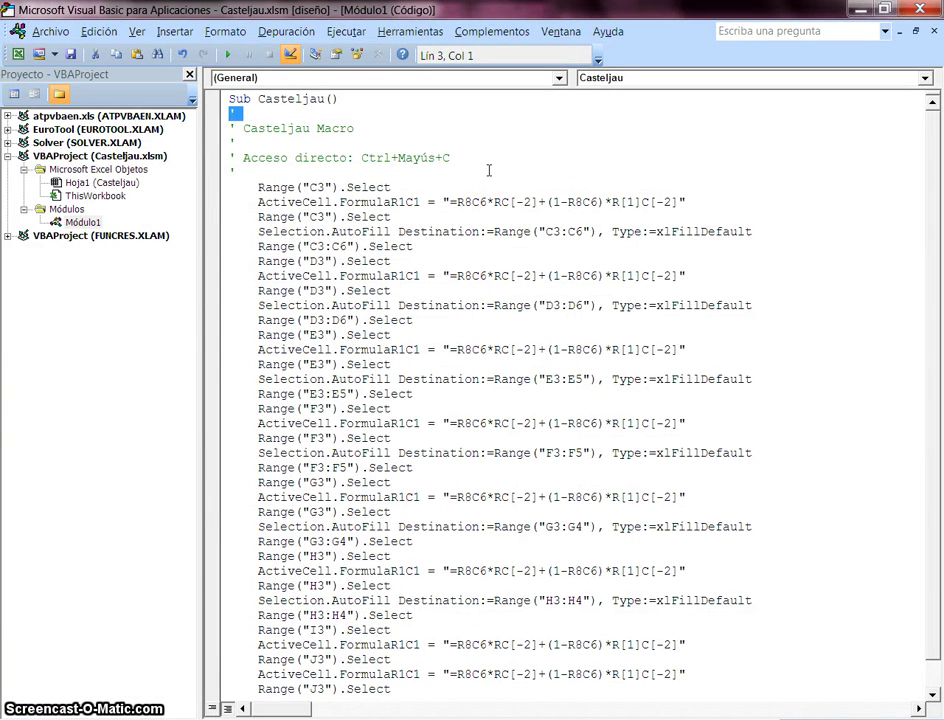
pyautogui.hotkey('shift', 'Down')
pyautogui.hotkey('shift', 'Down')
pyautogui.hotkey('shift', 'Down')
pyautogui.hotkey('shift', 'Down')
pyautogui.hotkey('shift', 'Down')
pyautogui.hotkey('shift', 'Down')
pyautogui.hotkey('shift', 'Down')
pyautogui.hotkey('shift', 'Down')
pyautogui.hotkey('shift', 'Down')
pyautogui.hotkey('ctrl', 'c')
pyautogui.hotkey('shift', 'Down')
pyautogui.hotkey('shift', 'Down')
pyautogui.hotkey('shift', 'Down')
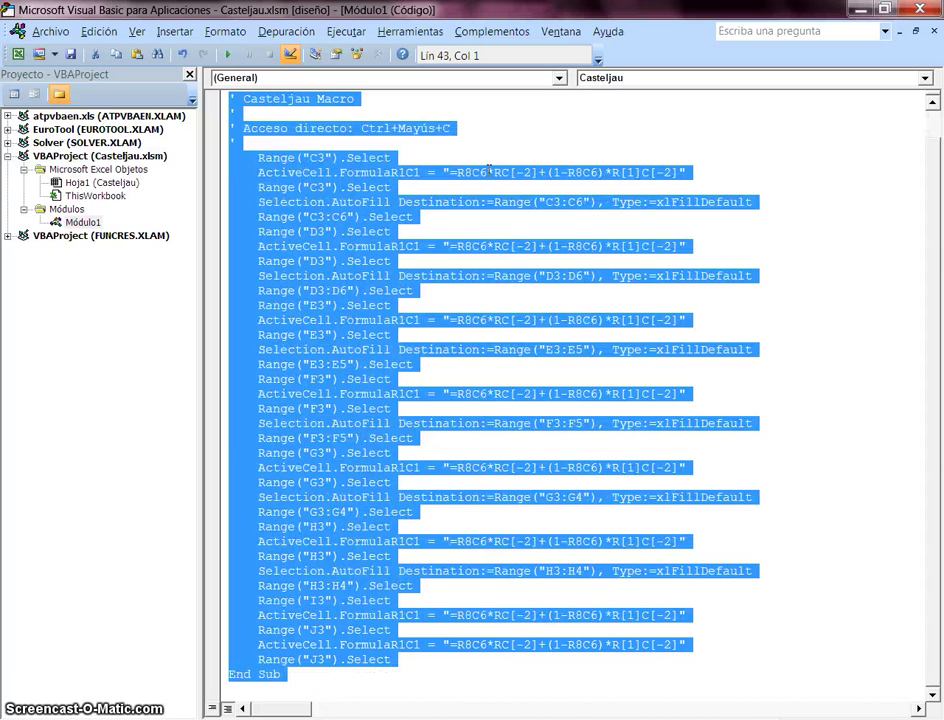
pyautogui.hotkey('shift', 'Up')
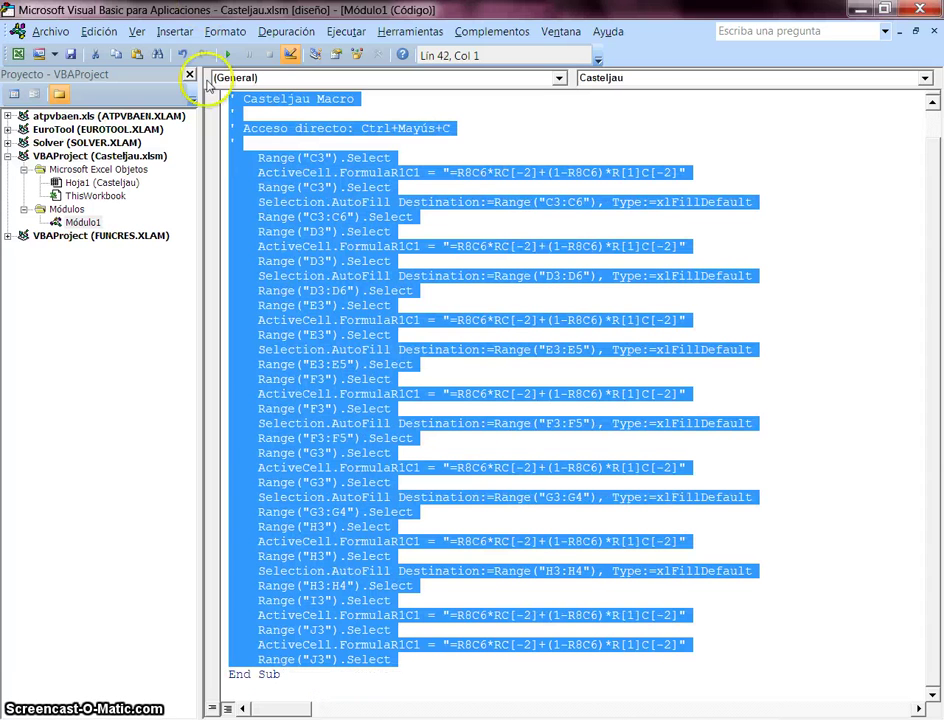
pyautogui.rightClick(291, 195)
pyautogui.click(339, 230)
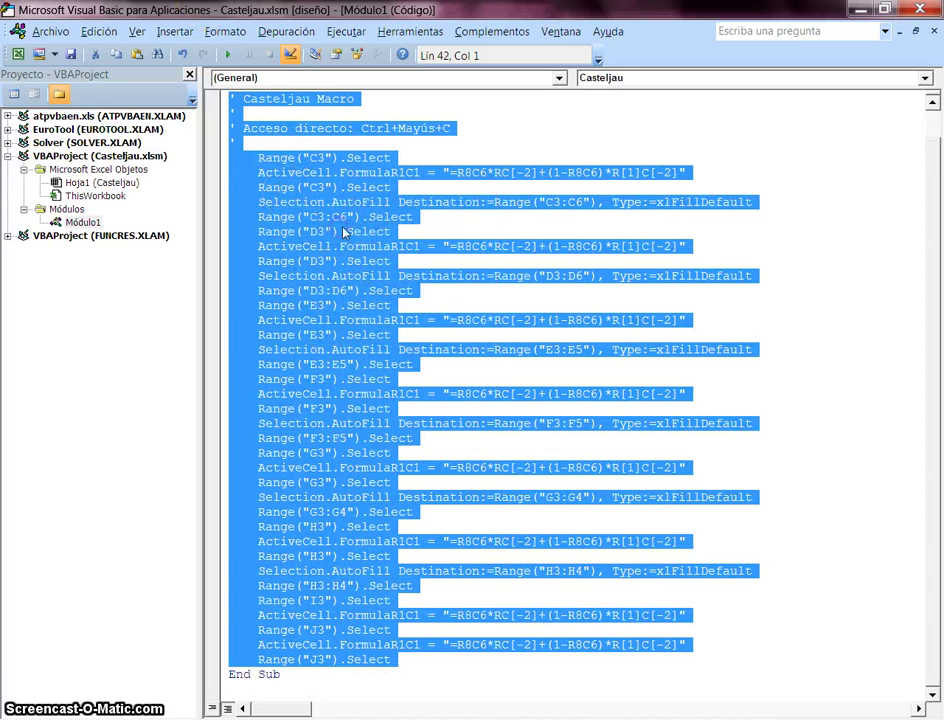
# Delete all remaining code from Módulo1 and close its window
pyautogui.press('Delete')
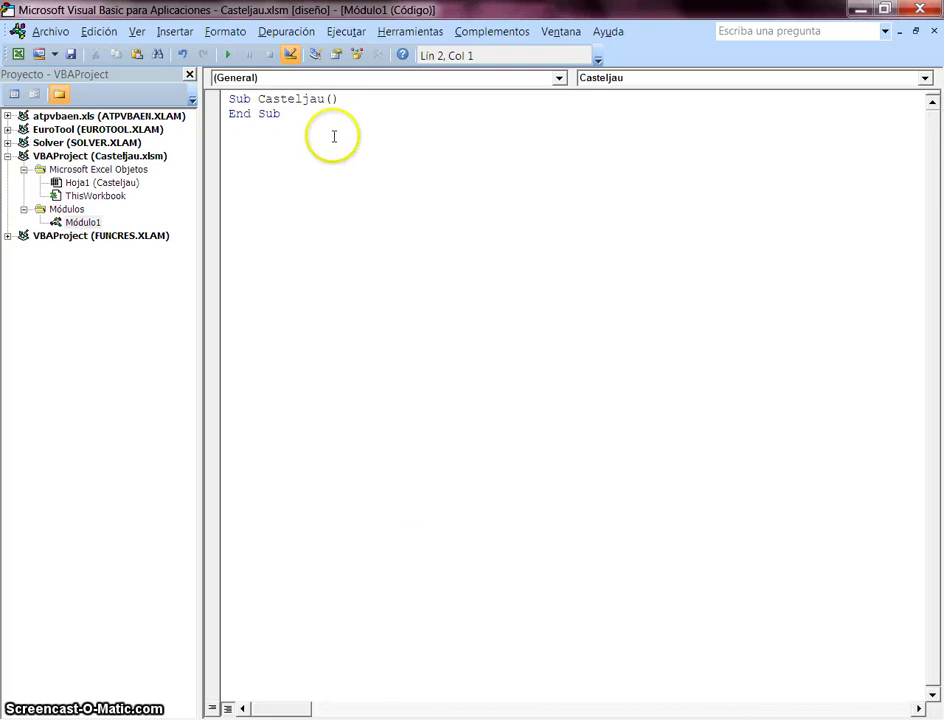
pyautogui.moveTo(333, 137); pyautogui.dragTo(211, 93)
pyautogui.press('Delete')
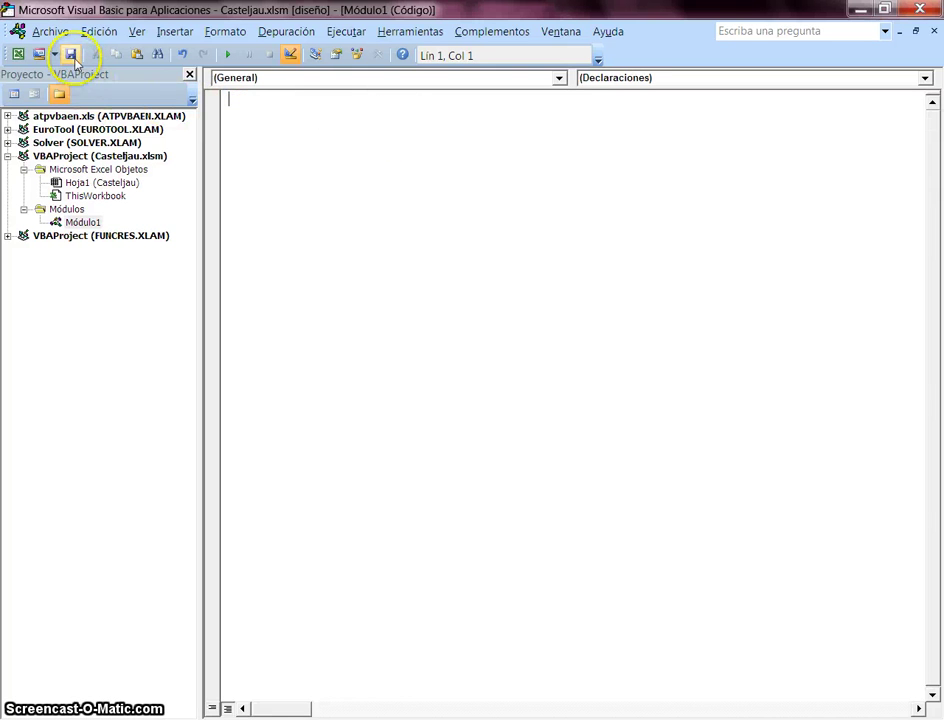
pyautogui.click(933, 31)
# Confirm the macro list is empty, then open the Start button's click procedure in design mode
pyautogui.click(919, 9)
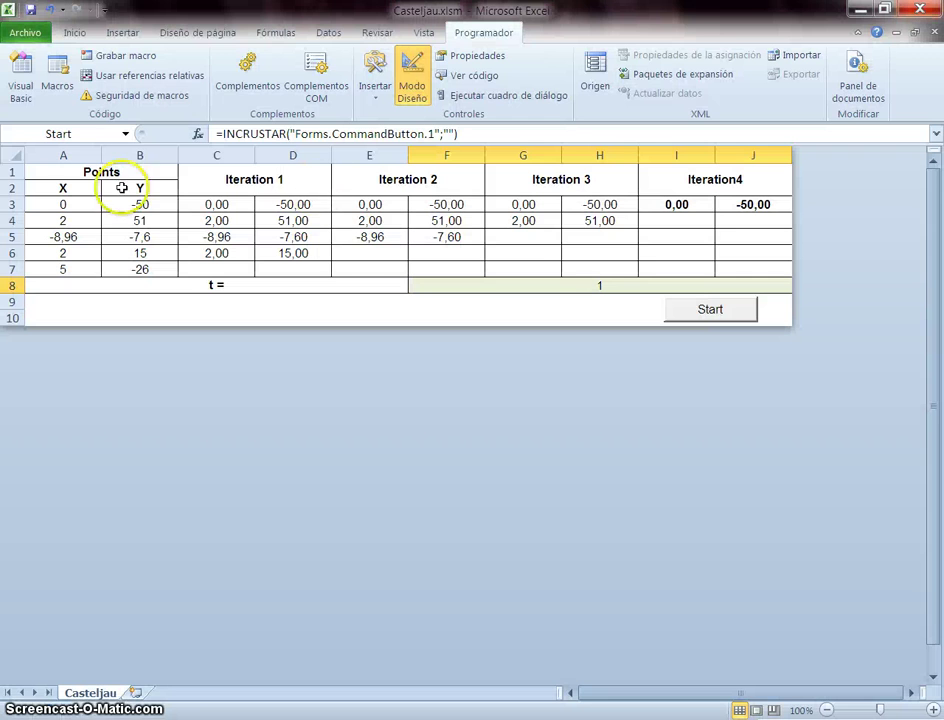
pyautogui.click(57, 90)
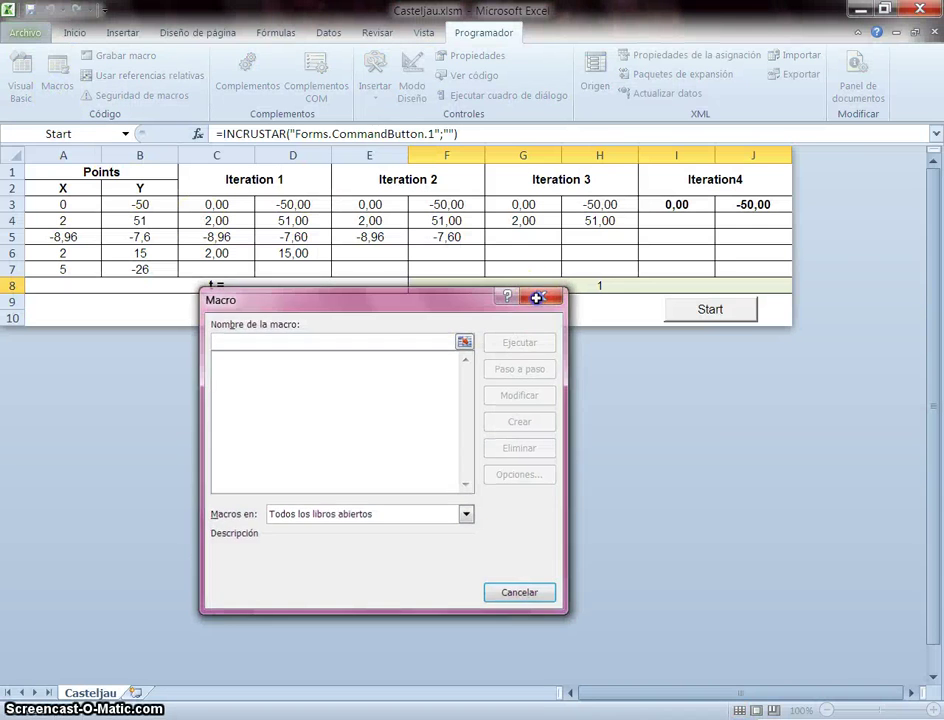
pyautogui.click(537, 298)
pyautogui.click(412, 88)
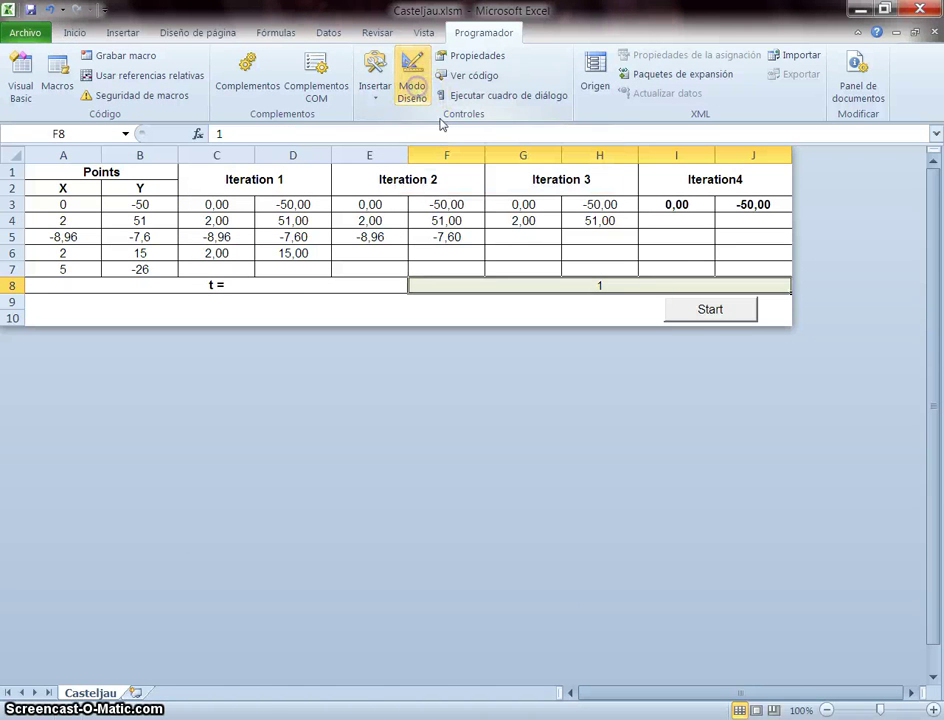
pyautogui.click(412, 88)
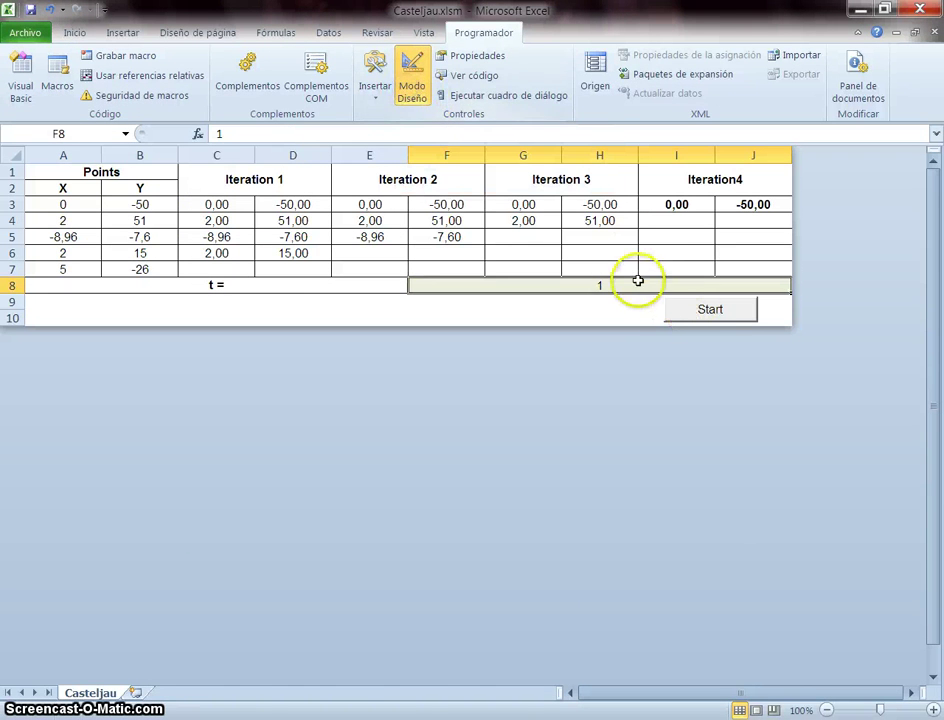
pyautogui.doubleClick(690, 313)
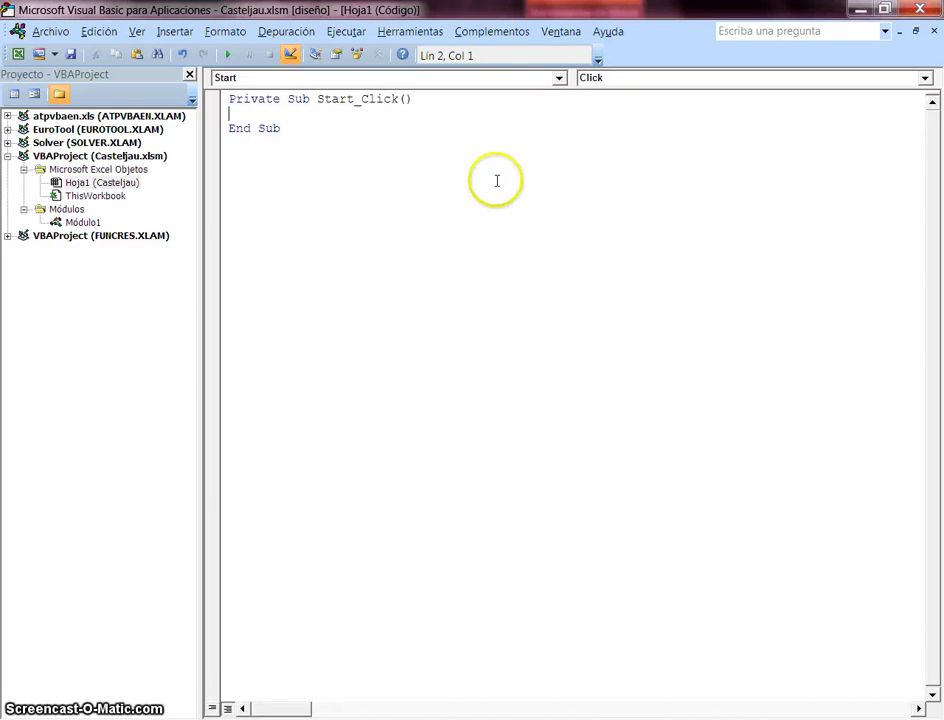
# Paste the Casteljau code into Start_Click, delete the comment lines, and close the editor
pyautogui.hotkey('ctrl', 'v')
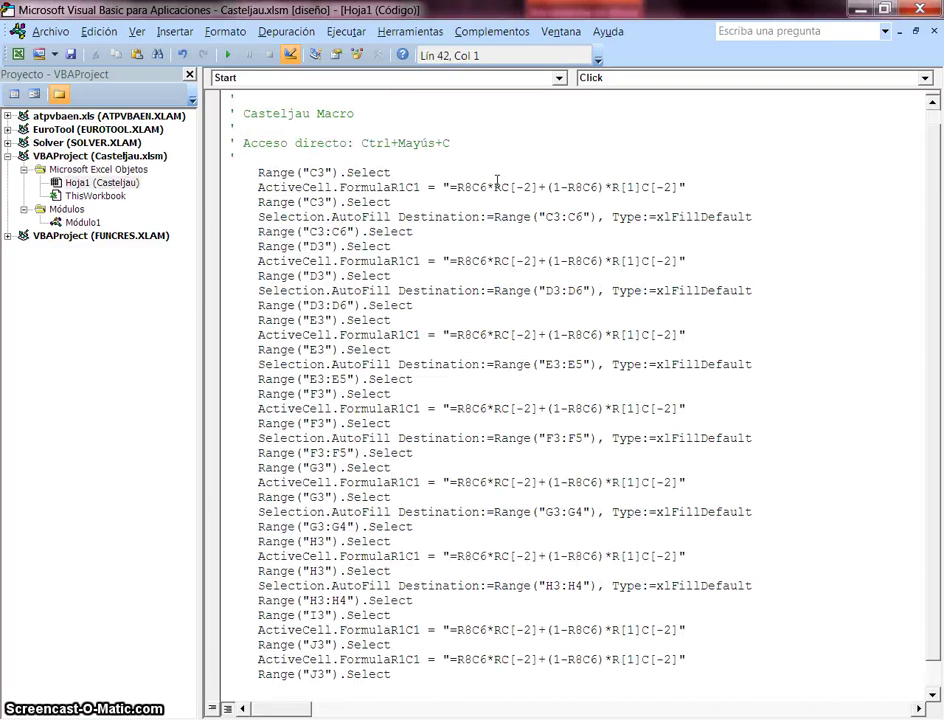
pyautogui.hotkey('ctrl', 'Home')
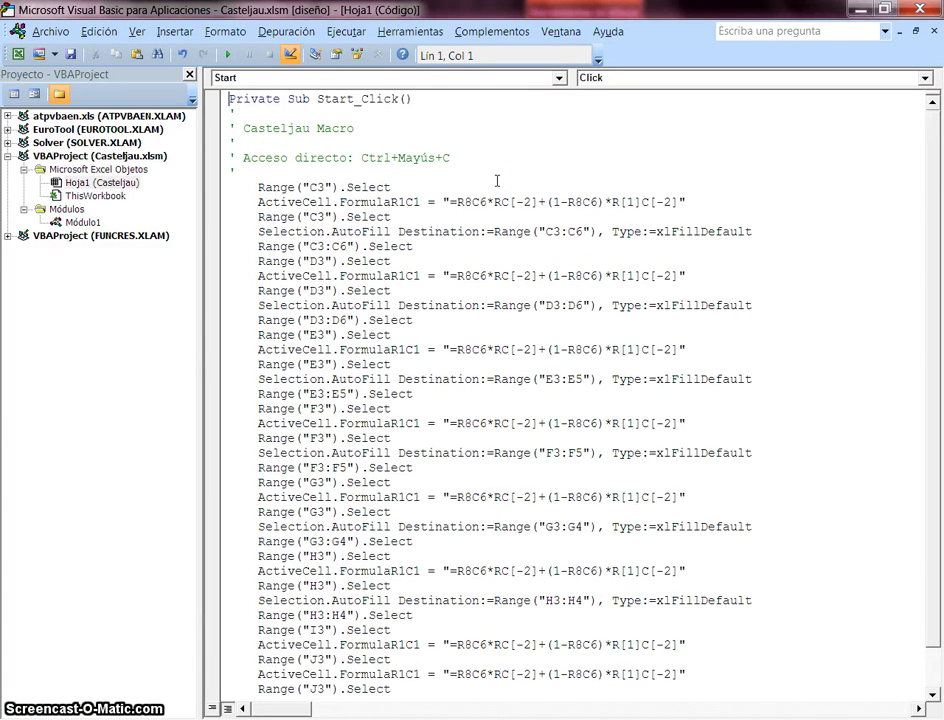
pyautogui.press('Down')
pyautogui.hotkey('shift', 'Down')
pyautogui.hotkey('shift', 'Down')
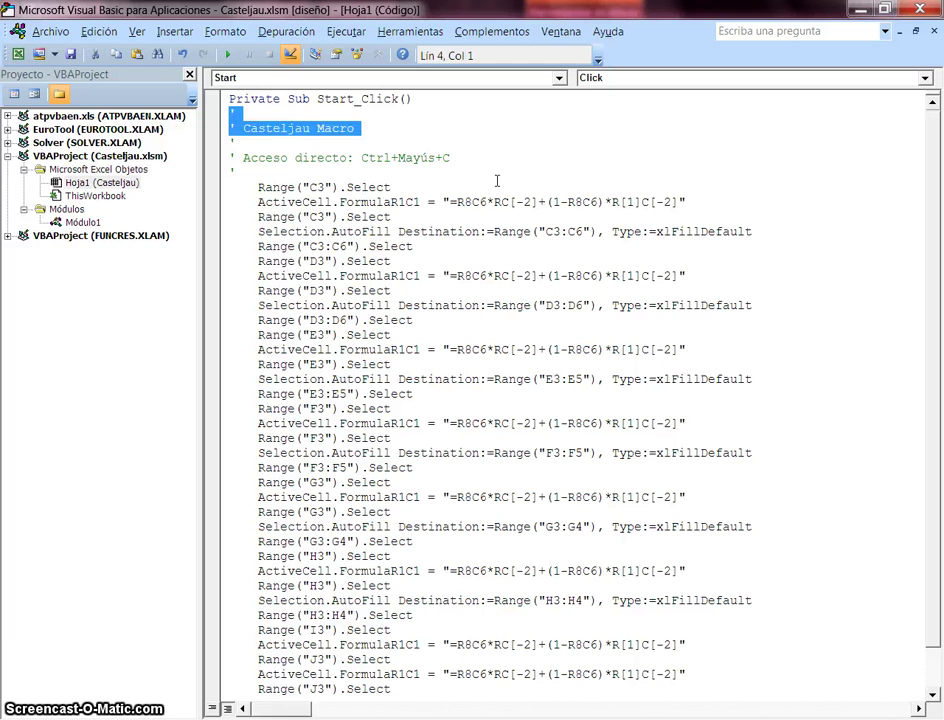
pyautogui.hotkey('shift', 'Down')
pyautogui.hotkey('shift', 'Down')
pyautogui.press('Delete')
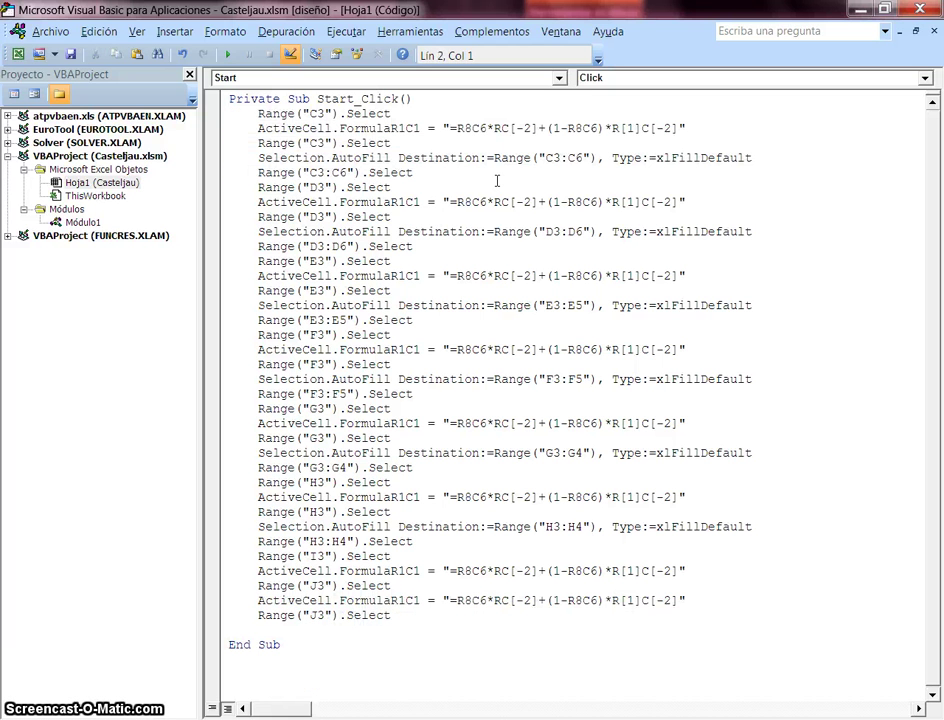
pyautogui.hotkey('ctrl', 'End')
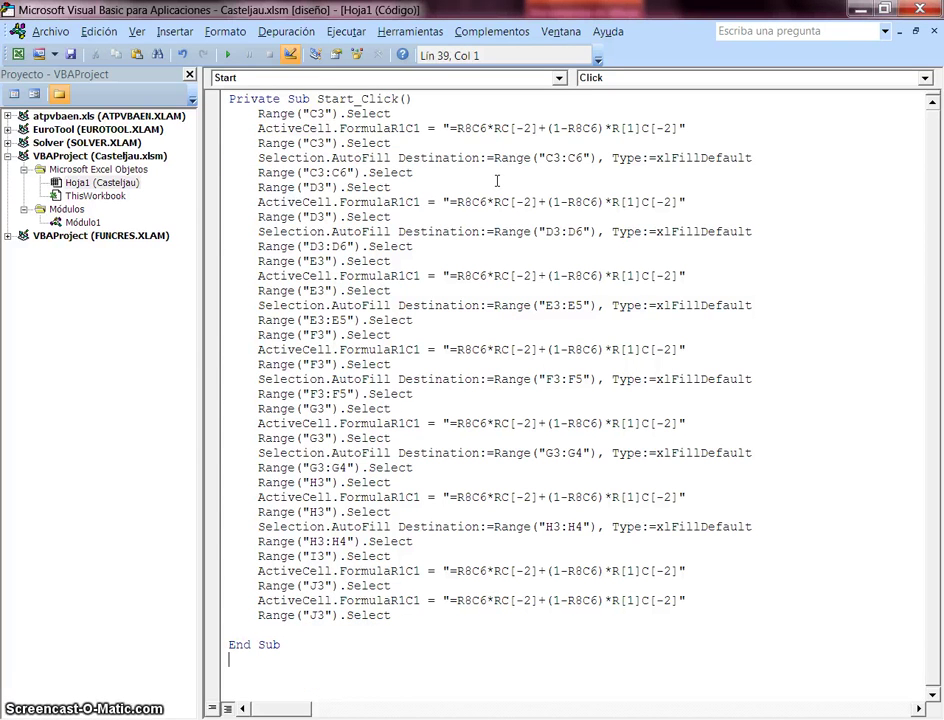
pyautogui.press('Up')
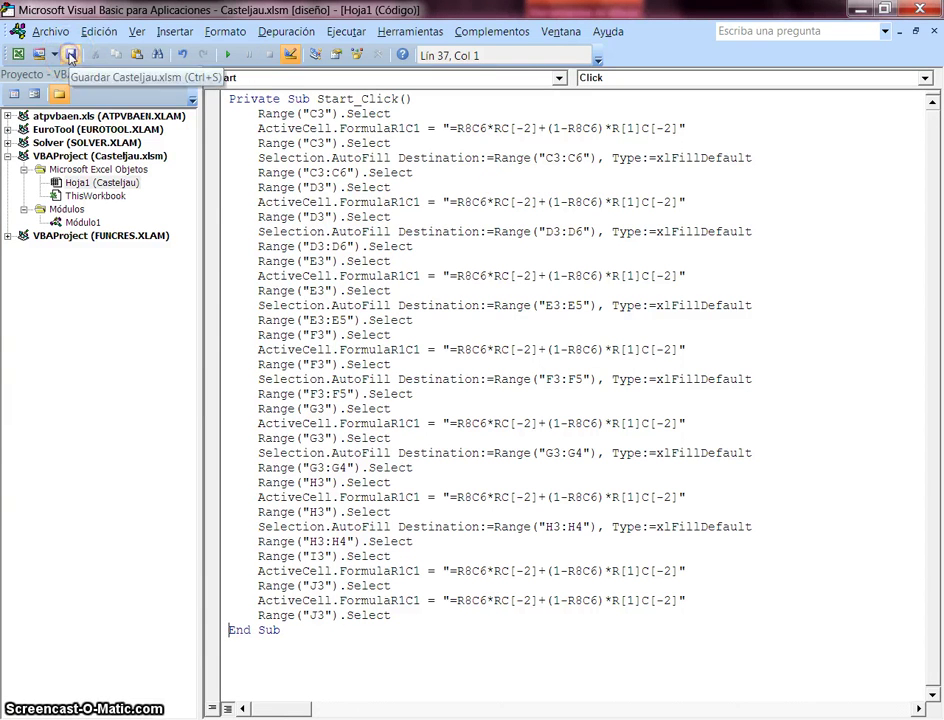
pyautogui.click(932, 33)
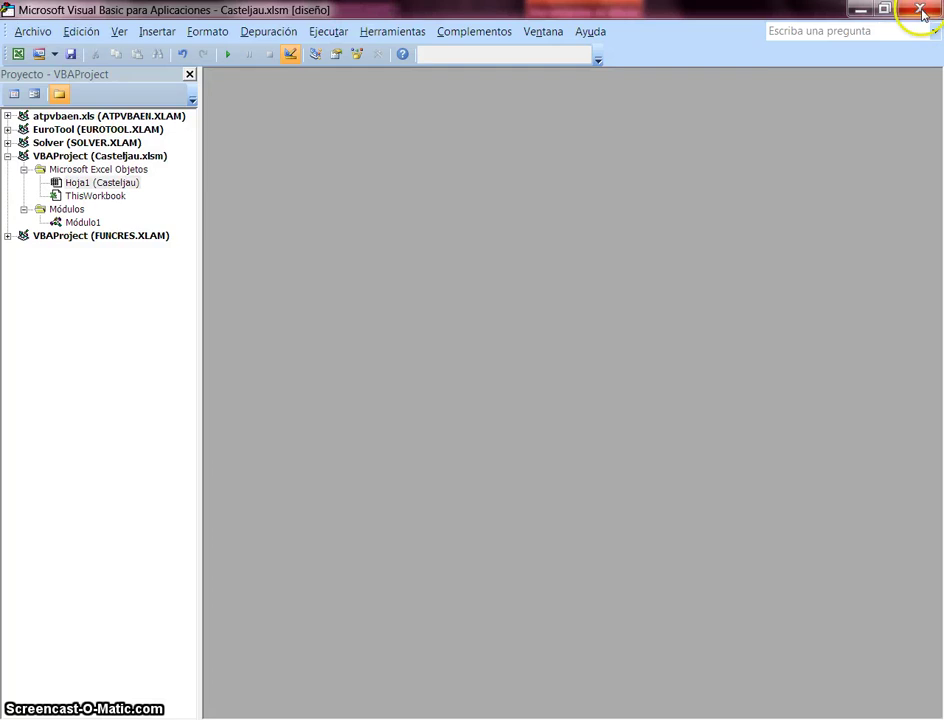
pyautogui.click(921, 11)
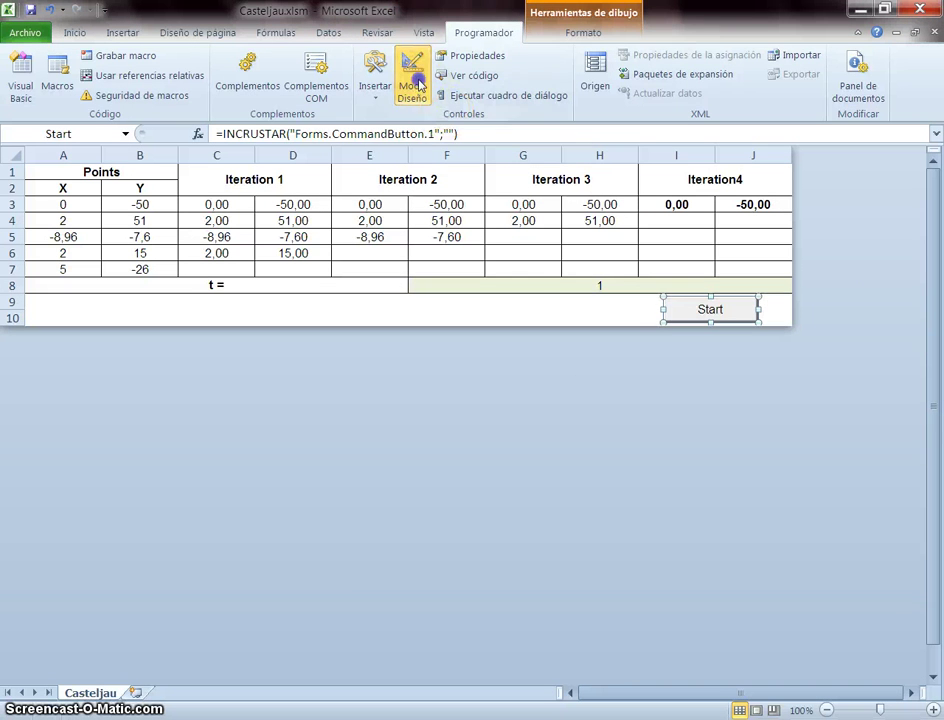
# Switch off Modo Diseño and uncheck Títulos and Barra de fórmulas under Vista
pyautogui.click(414, 82)
pyautogui.click(424, 33)
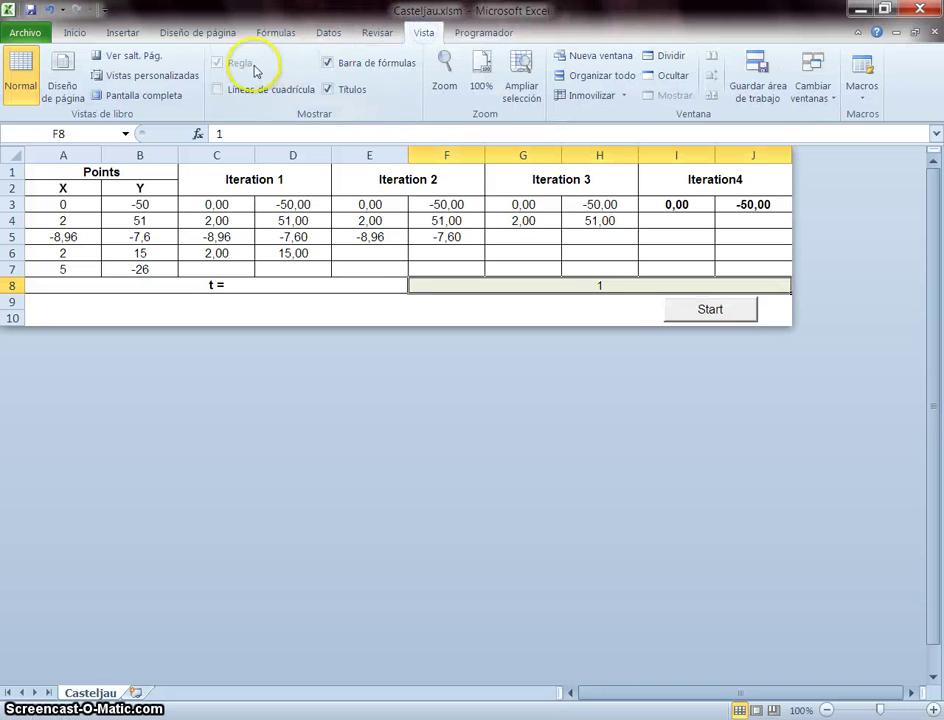
pyautogui.click(328, 89)
pyautogui.click(329, 63)
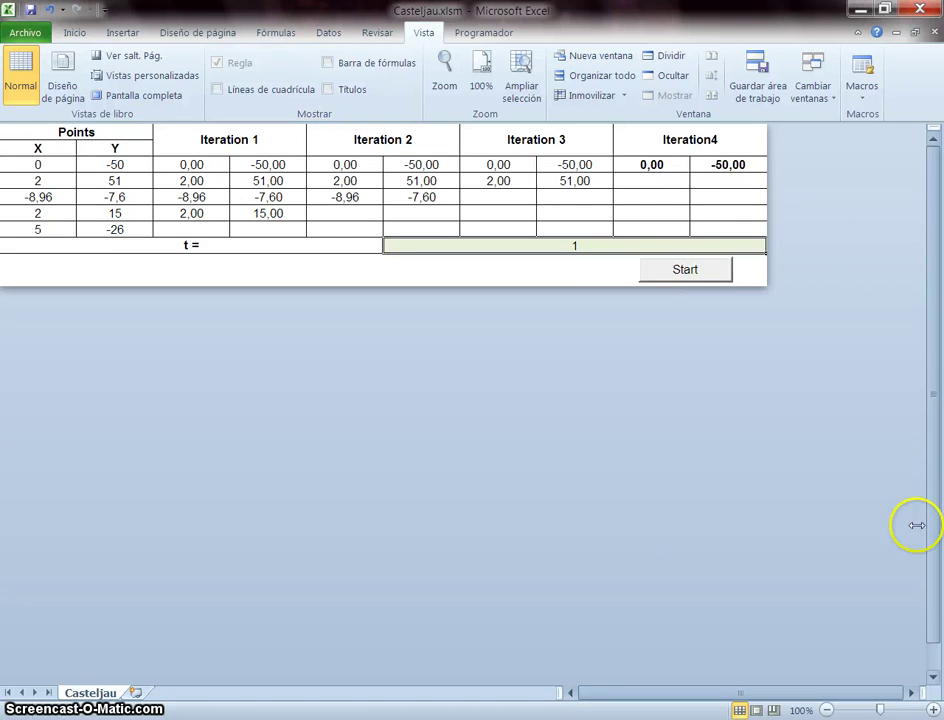
pyautogui.moveTo(936, 480); pyautogui.dragTo(938, 444)
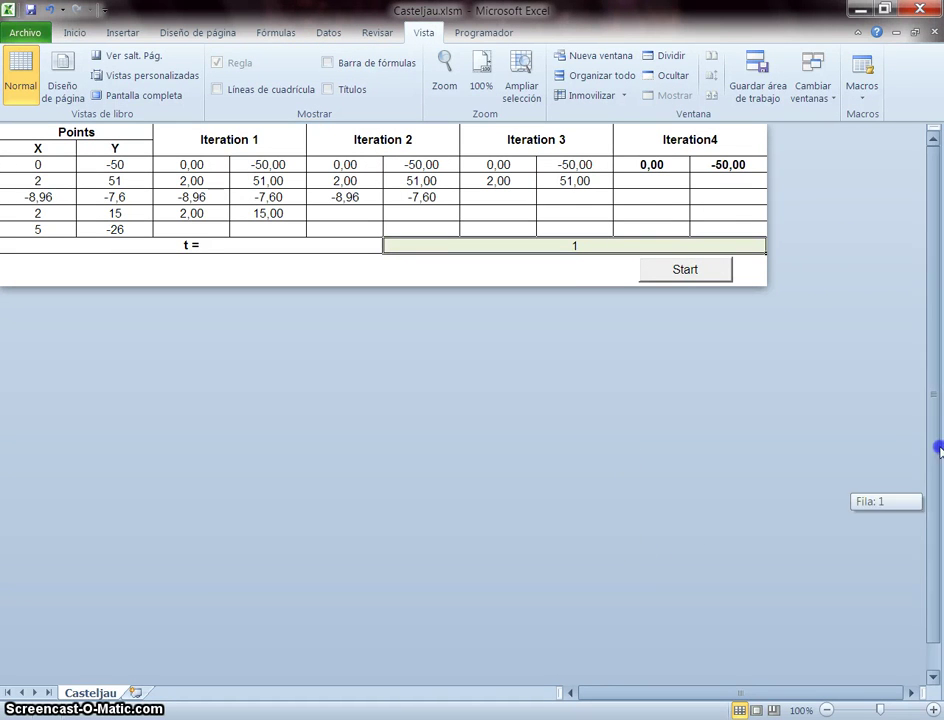
pyautogui.click(64, 32)
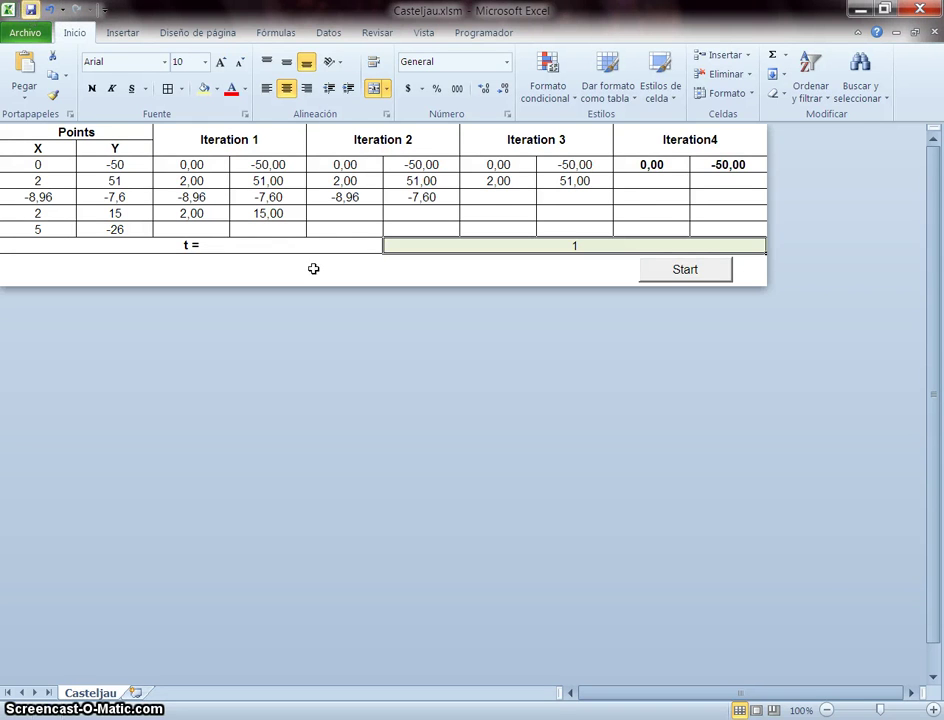
# Run Start, set t to 0,56, and rerun it so Iteration4 gives (-2,08; 9,97)
pyautogui.click(705, 280)
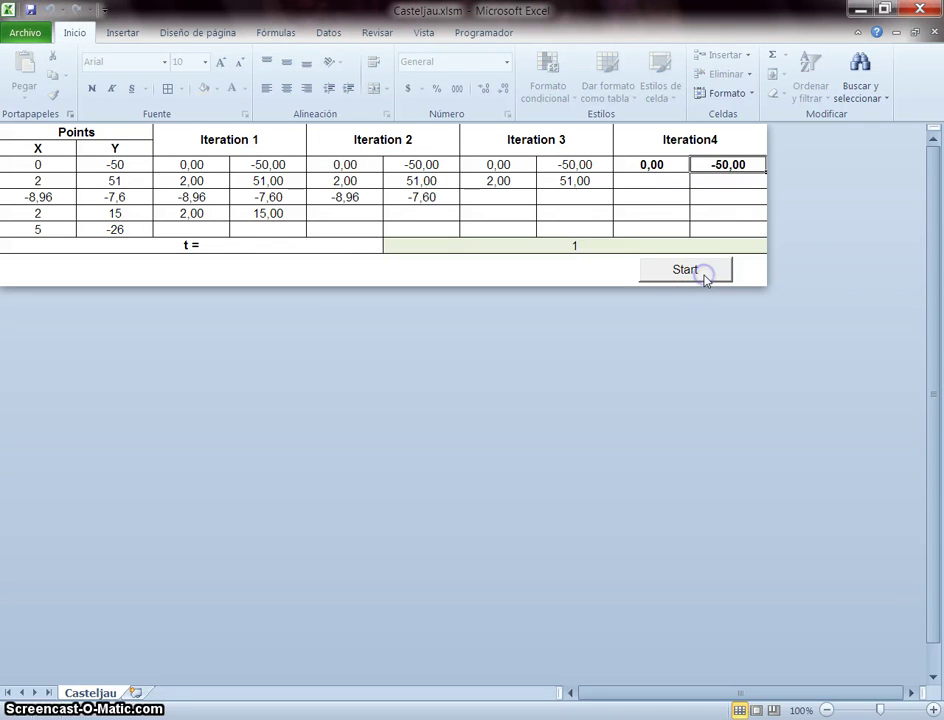
pyautogui.doubleClick(605, 250)
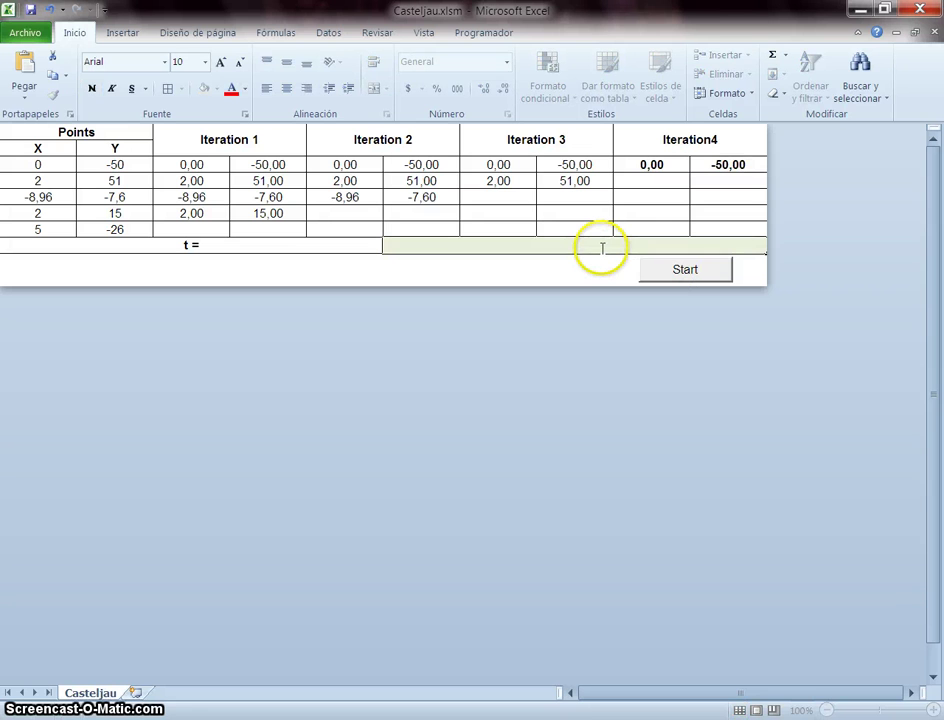
pyautogui.write('0,56')
pyautogui.press('Return')
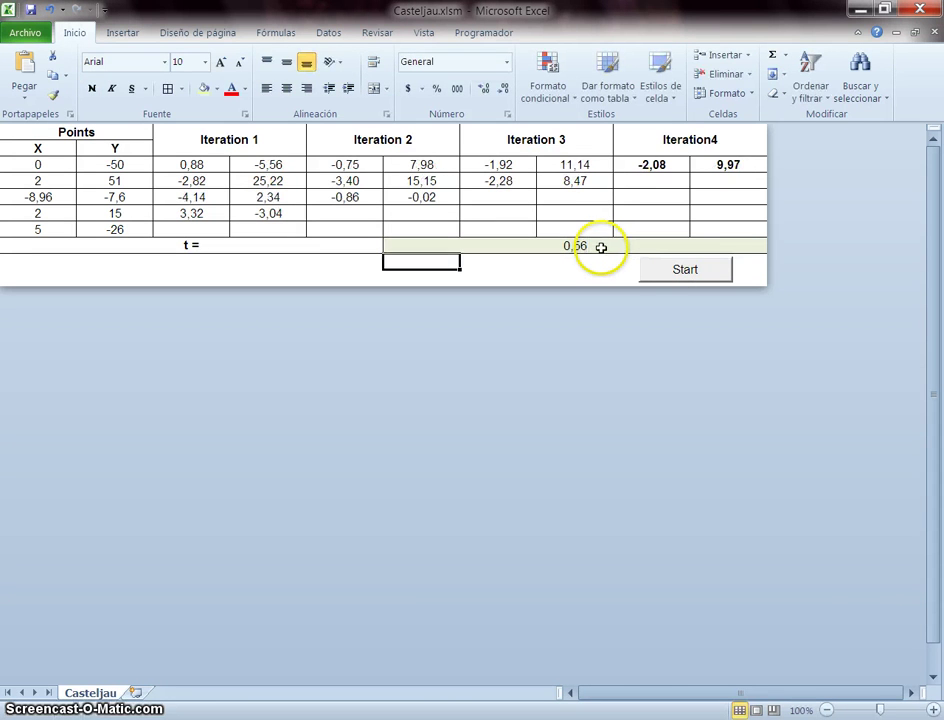
pyautogui.click(685, 272)
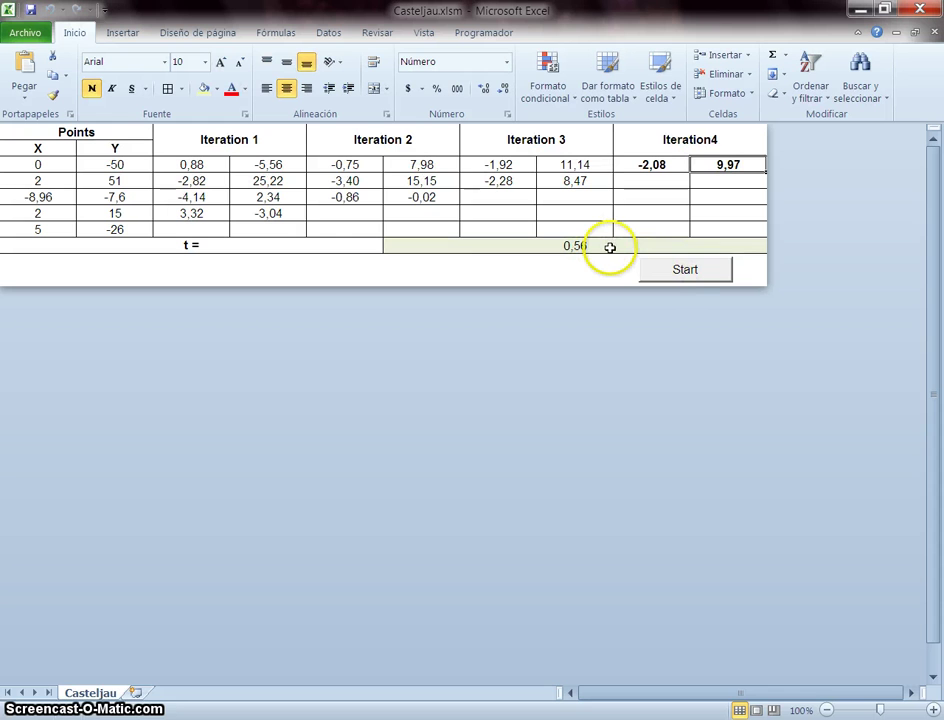
pyautogui.click(330, 35)
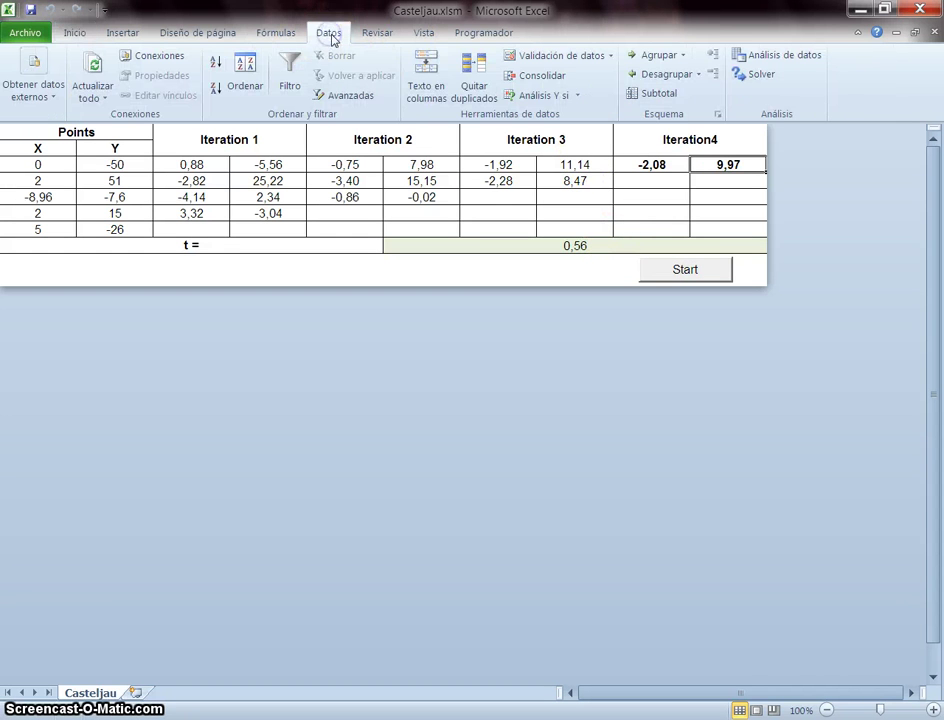
pyautogui.click(275, 33)
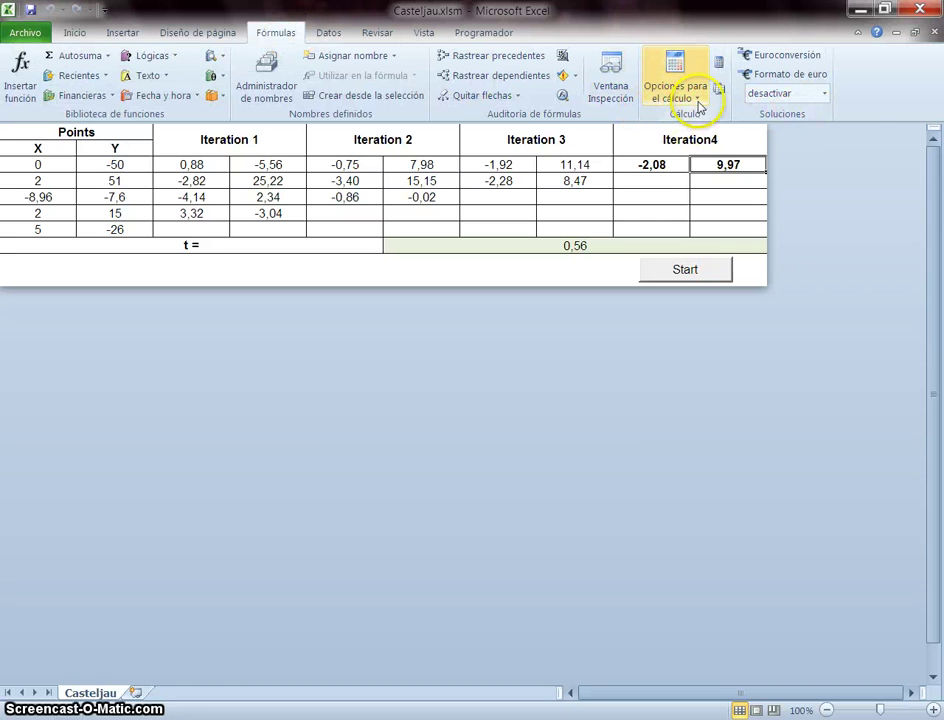
# Switch calculation to manual, then rerun Start, including with t = 0,57
pyautogui.click(700, 105)
pyautogui.click(691, 154)
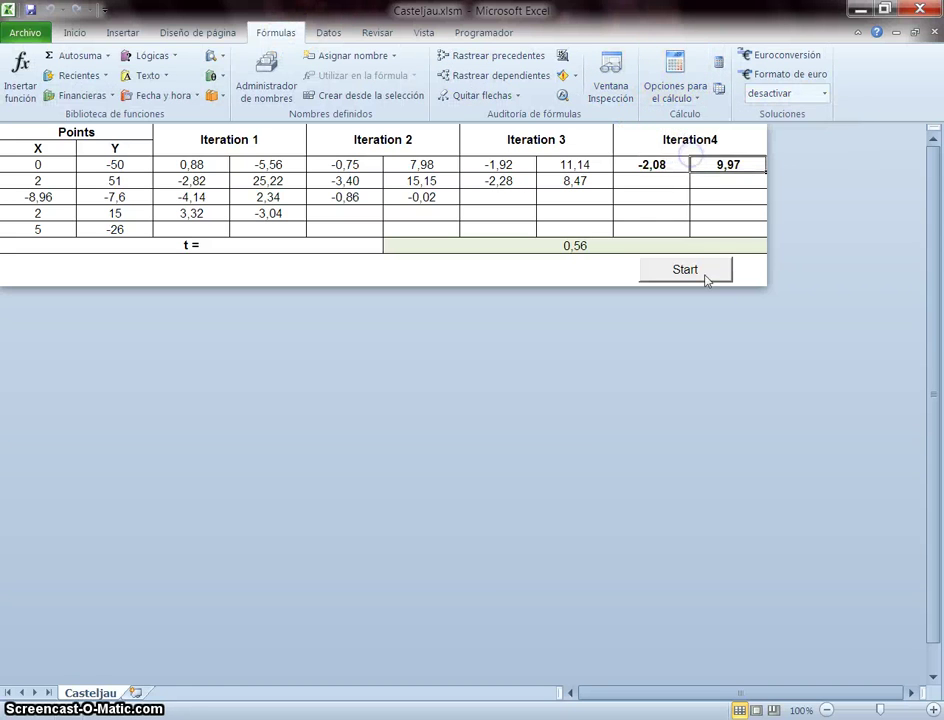
pyautogui.click(700, 272)
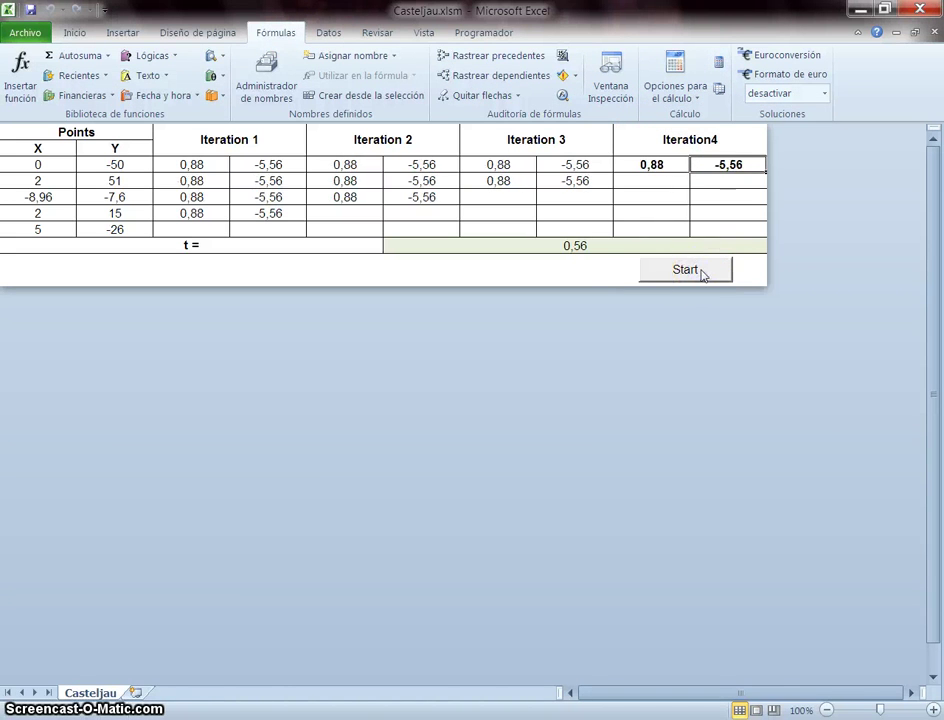
pyautogui.doubleClick(604, 246)
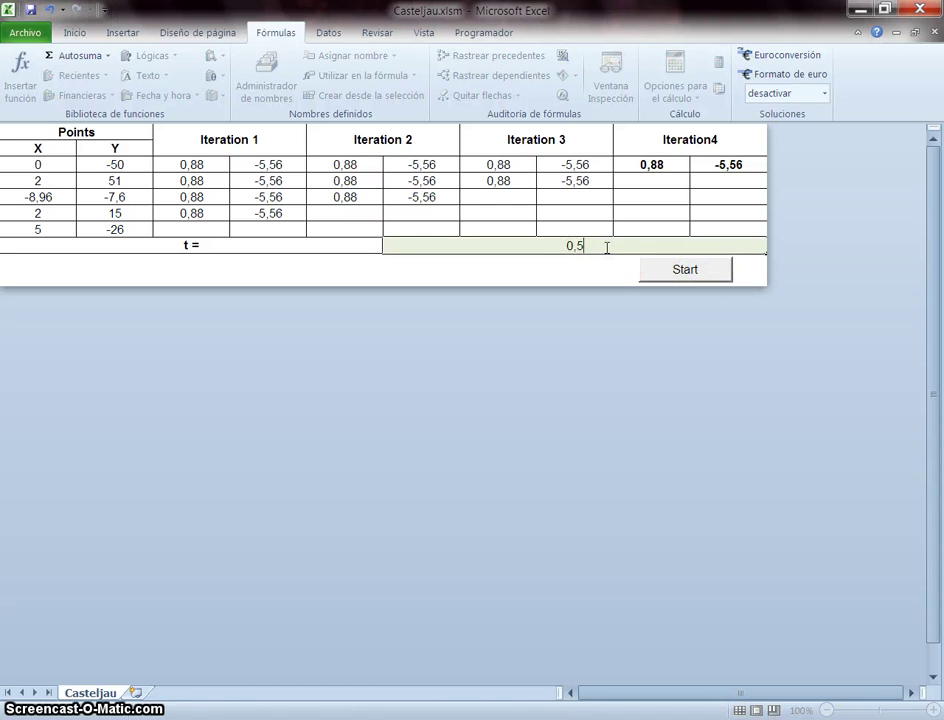
pyautogui.write('7')
pyautogui.press('Return')
pyautogui.click(678, 280)
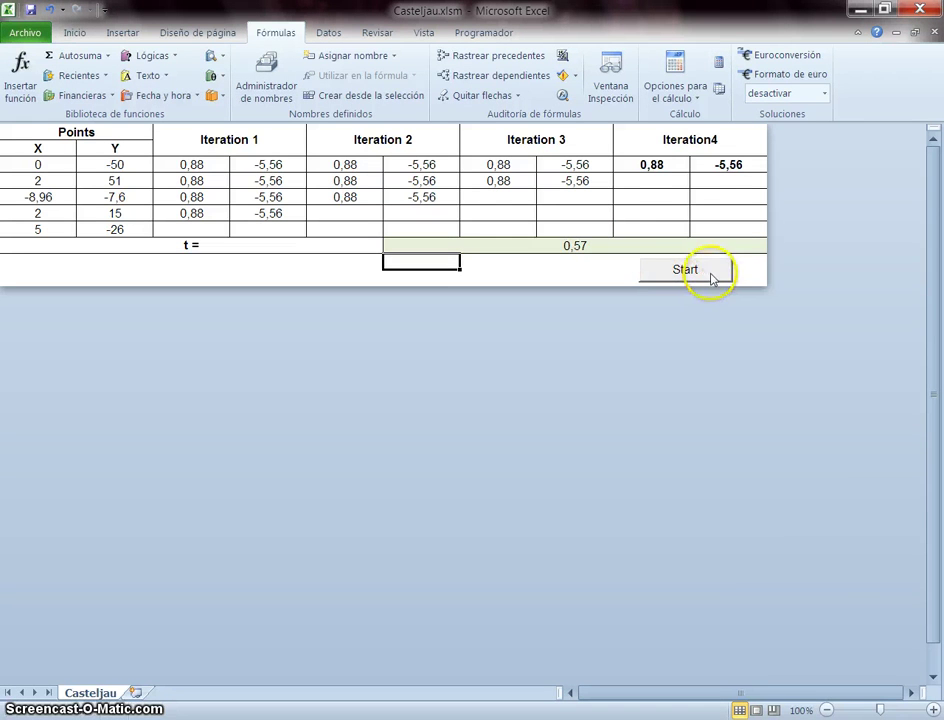
# Recompute the de Casteljau iterations with t = 0,89 and then t = 0,74
pyautogui.doubleClick(625, 243)
pyautogui.write('0,89')
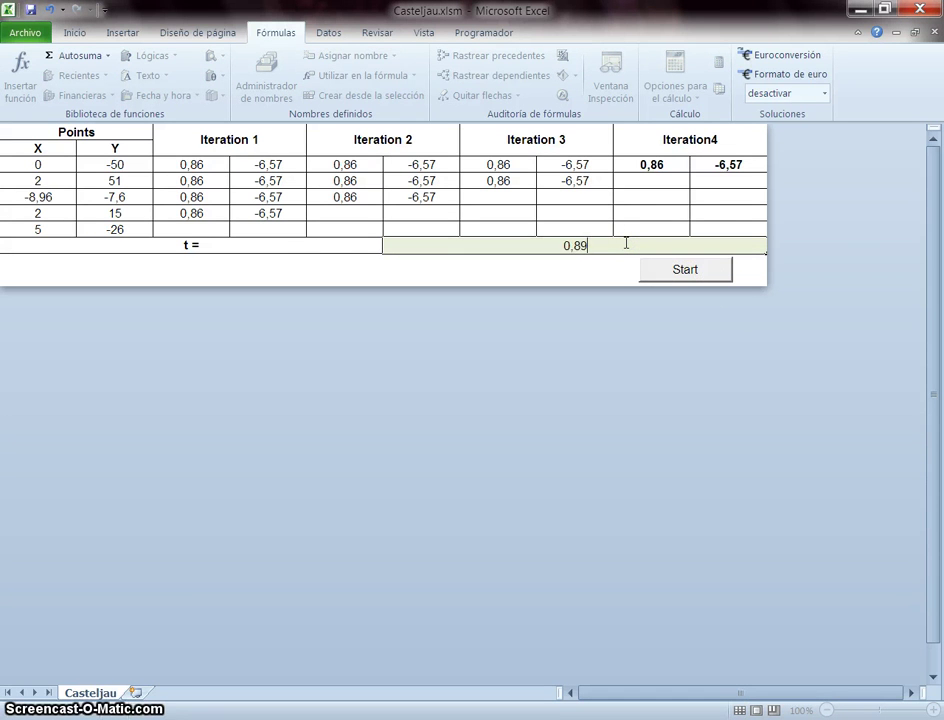
pyautogui.press('Return')
pyautogui.click(671, 269)
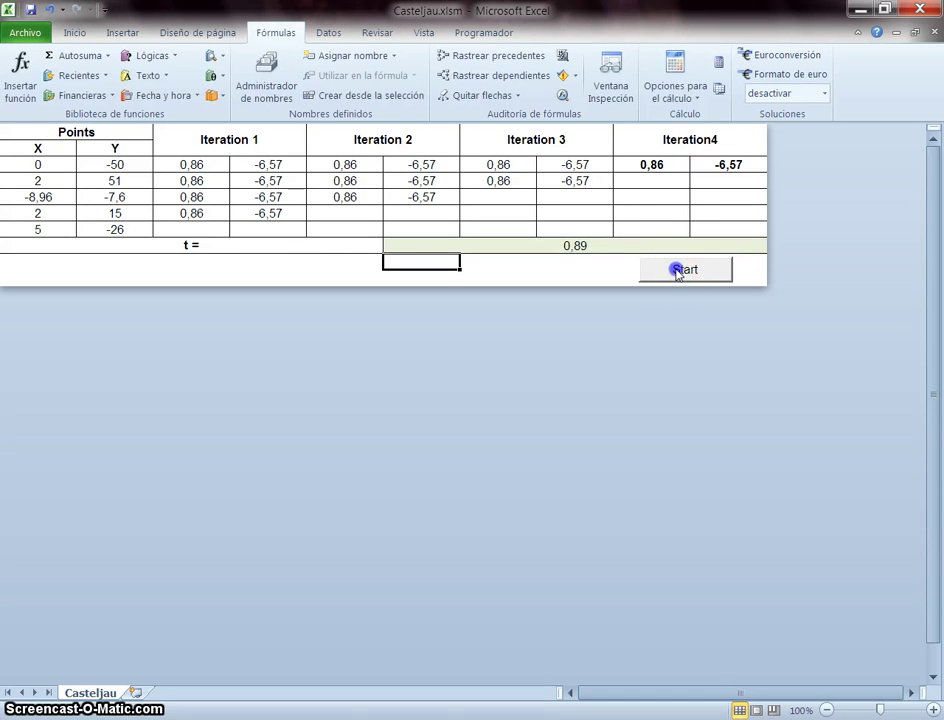
pyautogui.doubleClick(609, 247)
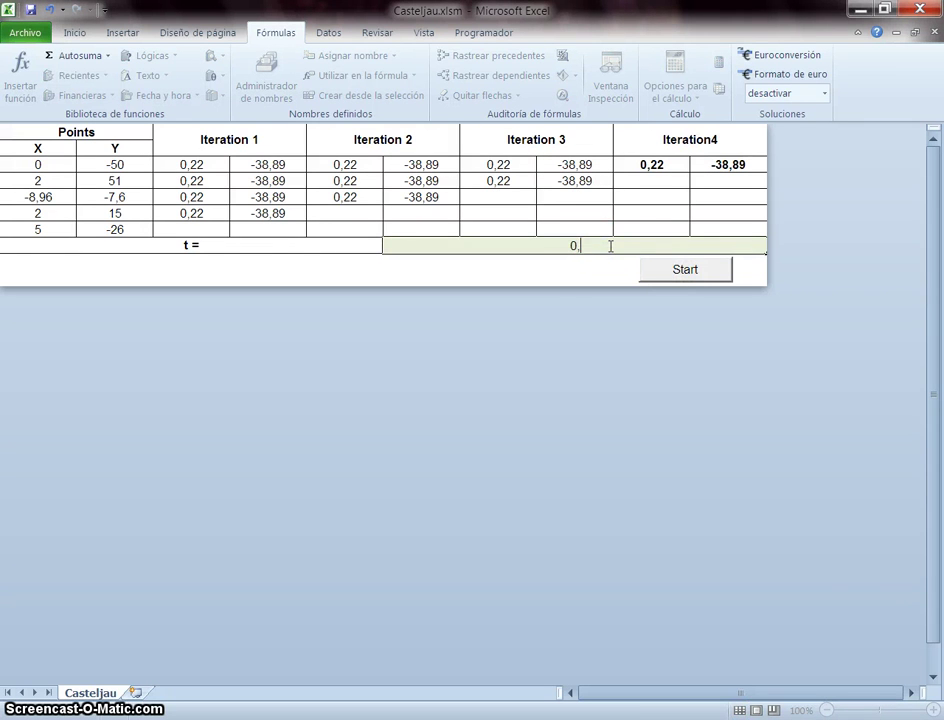
pyautogui.write('74')
pyautogui.press('Return')
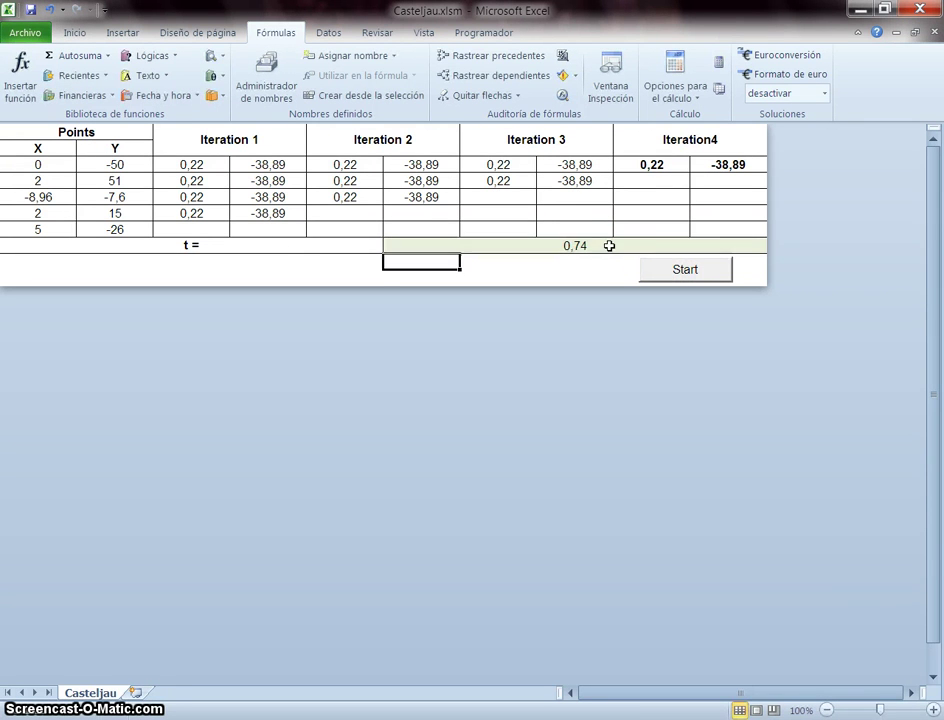
pyautogui.click(662, 268)
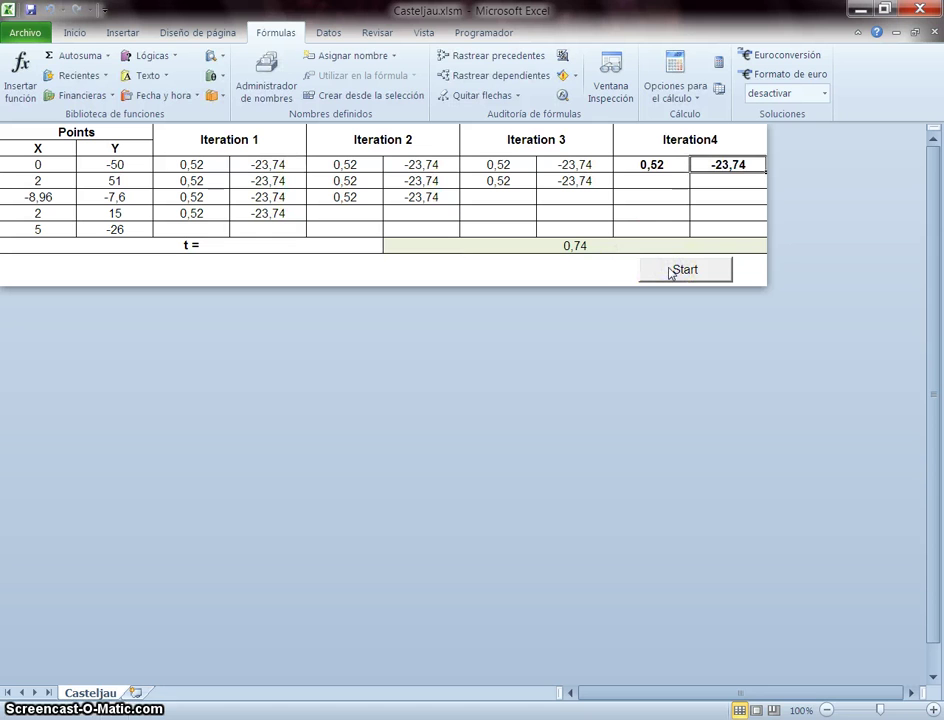
# Recompute the iterations with t = 0,1666 and then t = 0,12
pyautogui.doubleClick(594, 245)
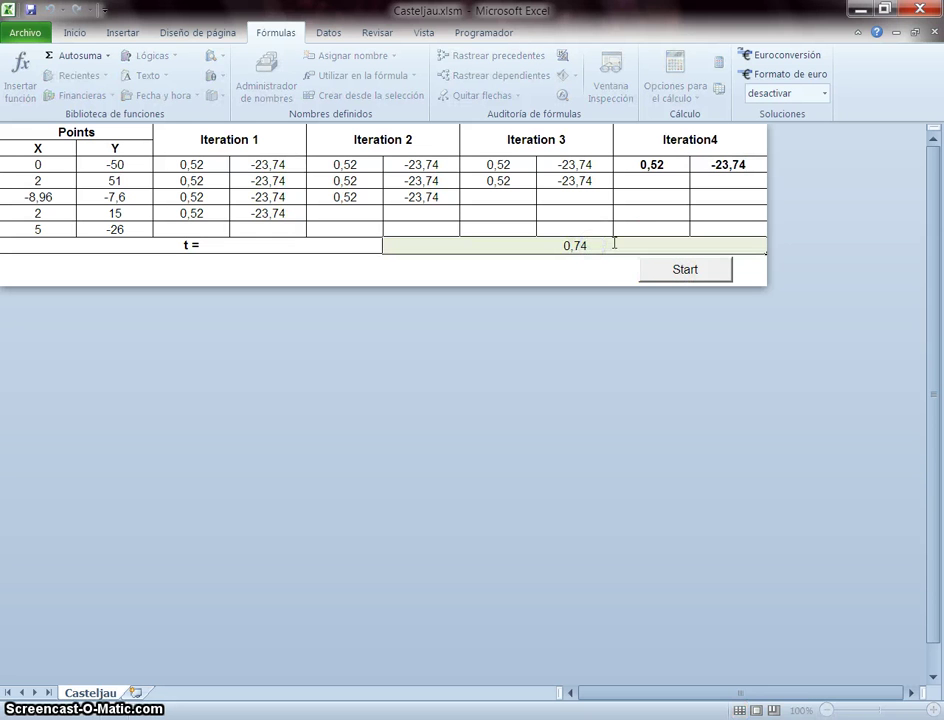
pyautogui.write('0,1666')
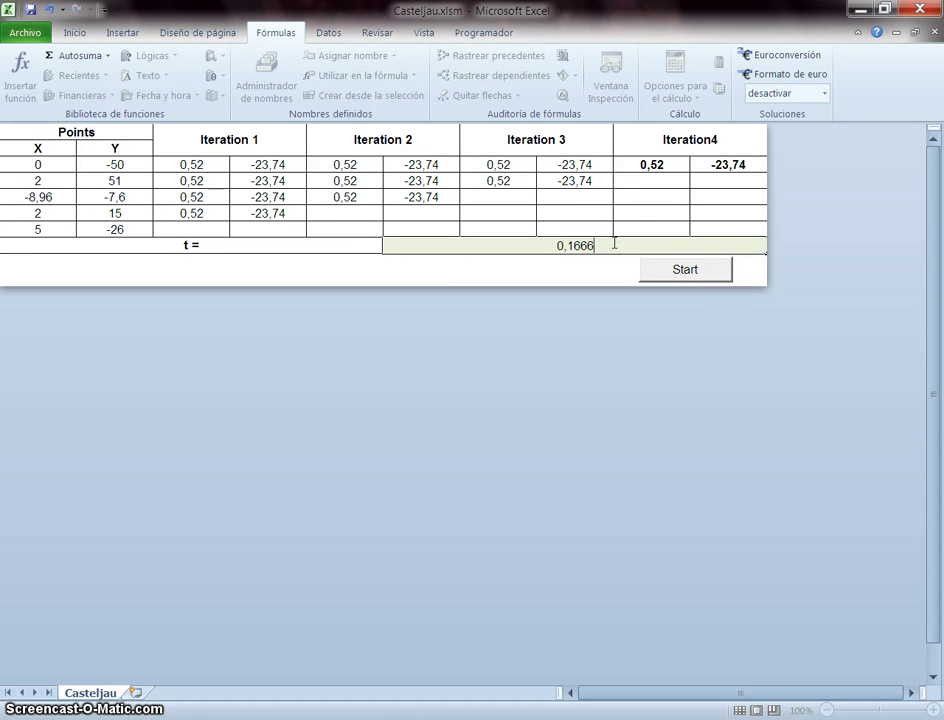
pyautogui.press('Return')
pyautogui.click(686, 268)
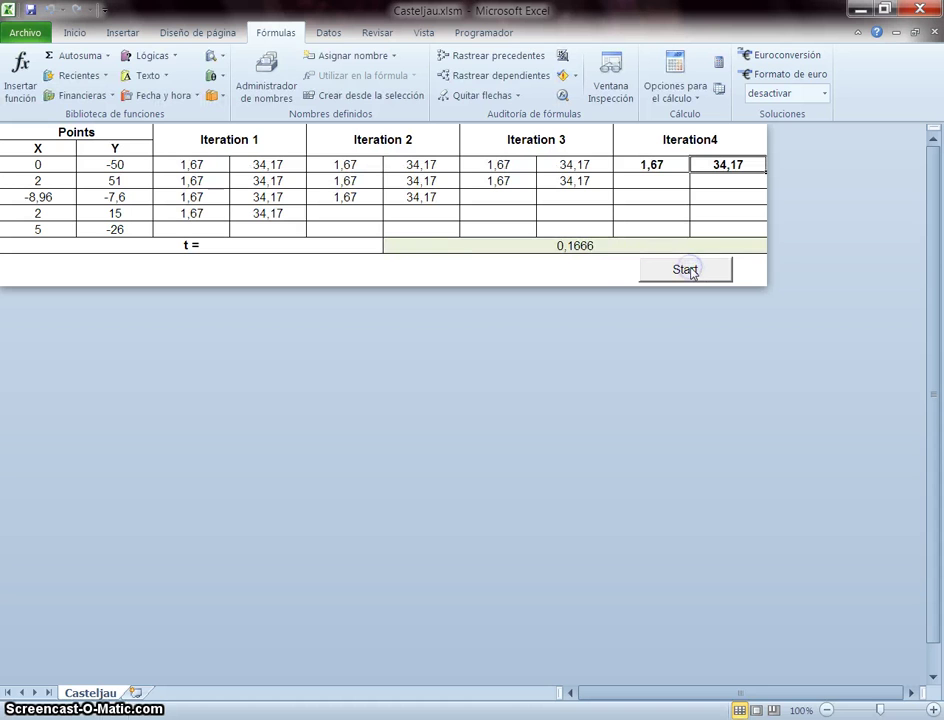
pyautogui.doubleClick(600, 245)
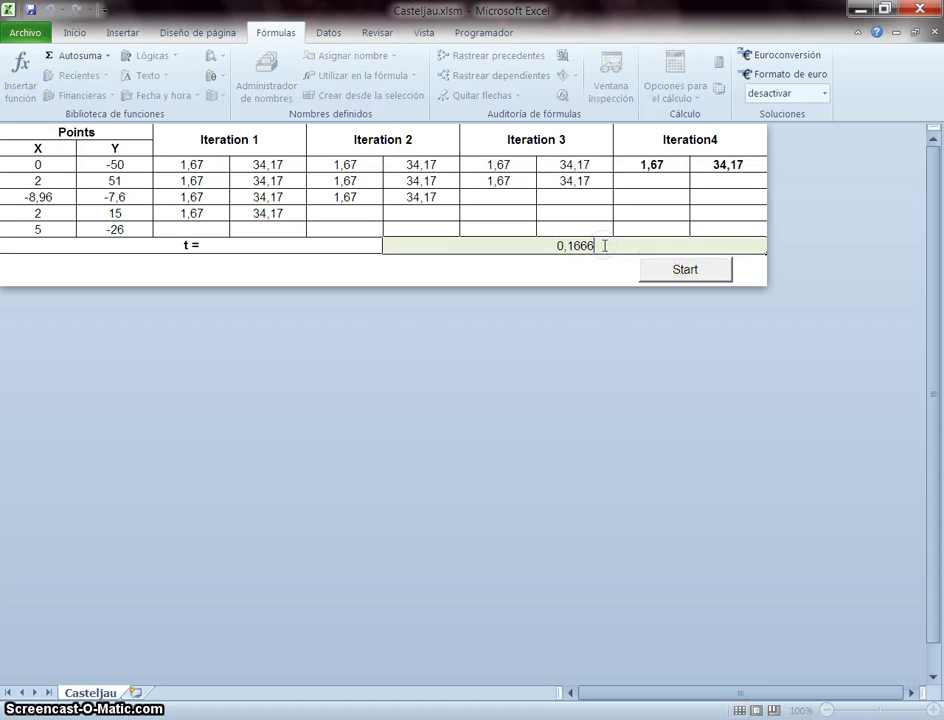
pyautogui.press('BackSpace')
pyautogui.press('BackSpace')
pyautogui.press('BackSpace')
pyautogui.write('2')
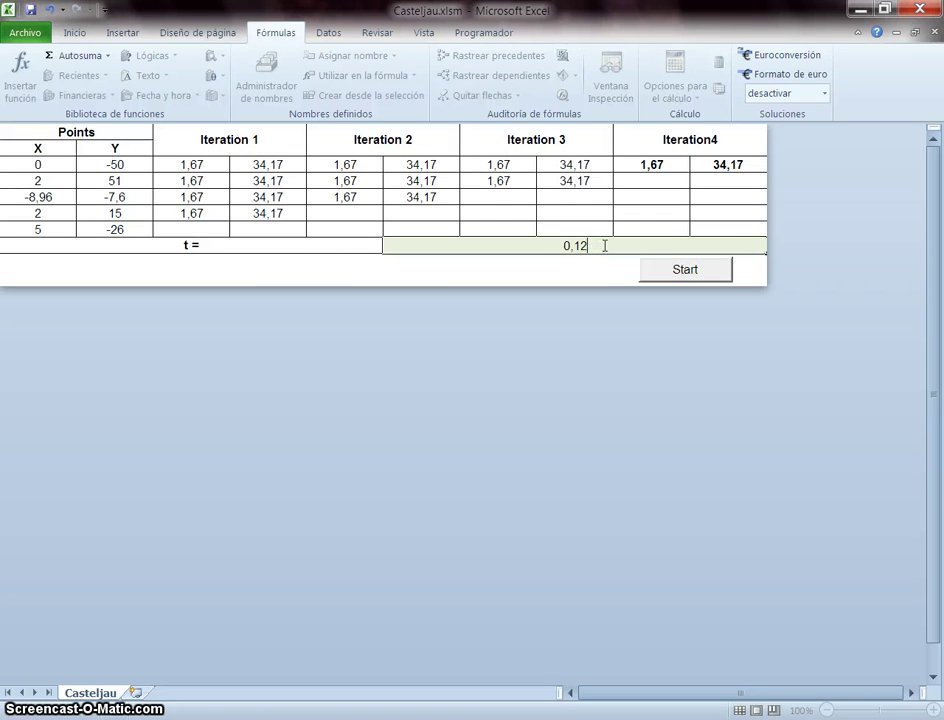
pyautogui.press('Return')
pyautogui.click(682, 269)
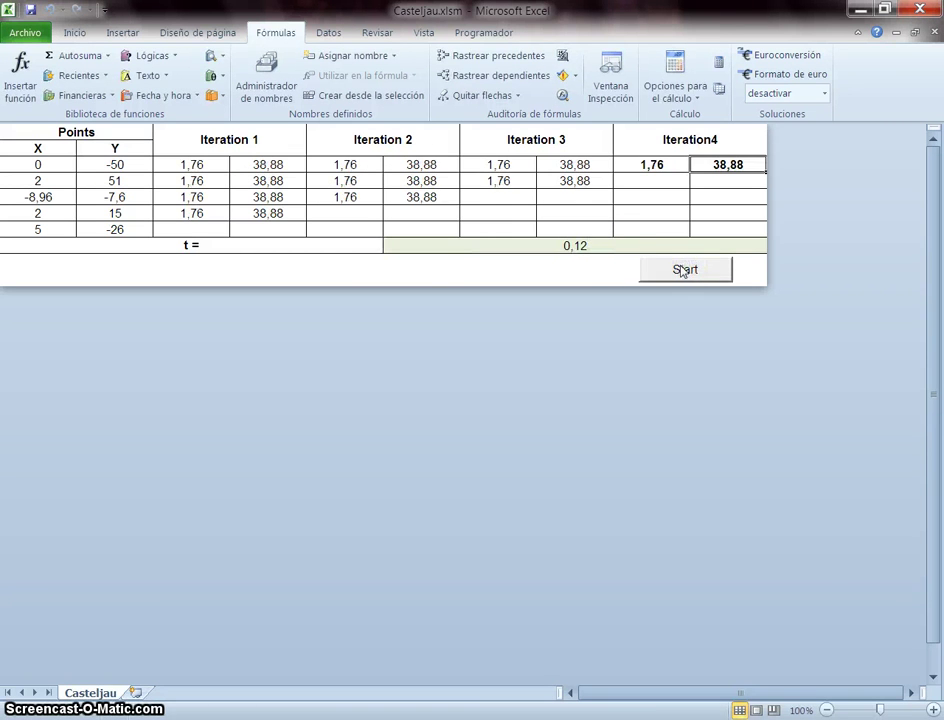
# Recompute the iterations with t = 0,01 and then t = 0,658
pyautogui.doubleClick(605, 247)
pyautogui.press('BackSpace')
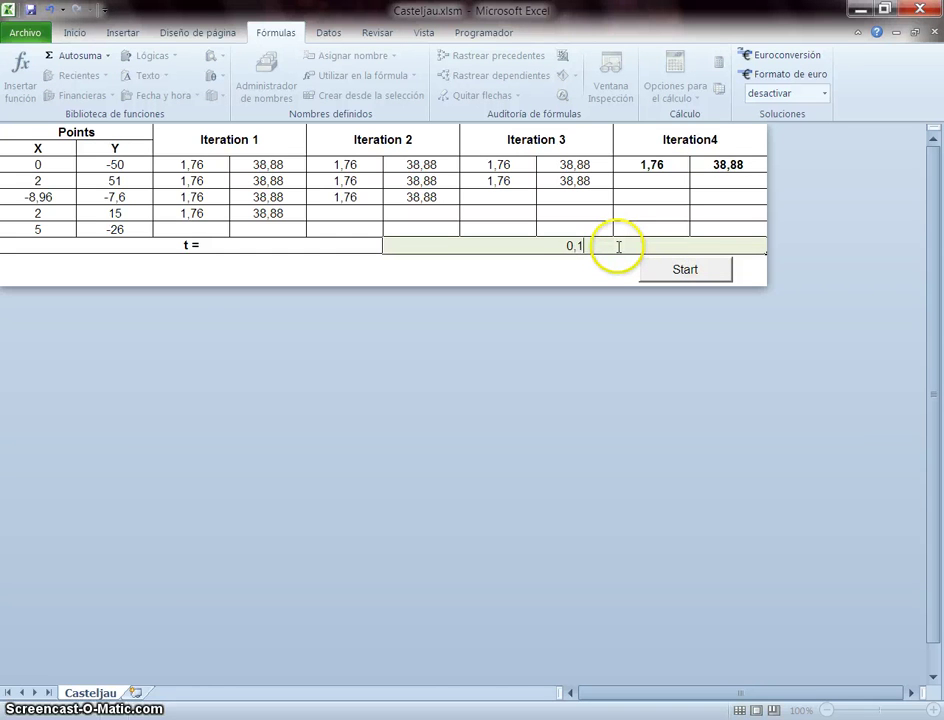
pyautogui.press('BackSpace')
pyautogui.write('1')
pyautogui.press('Return')
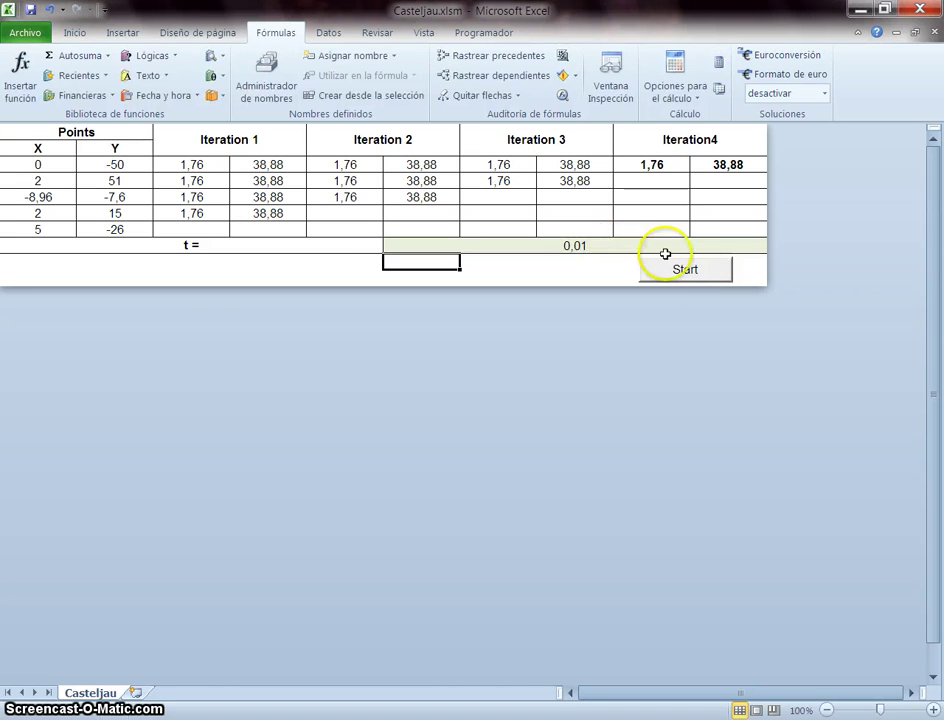
pyautogui.click(700, 274)
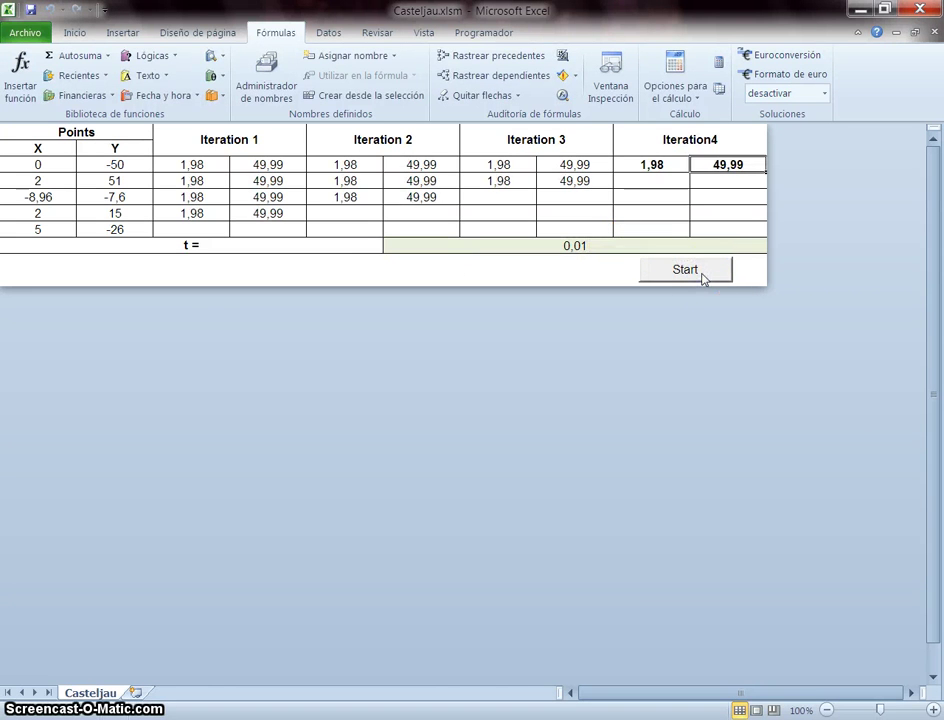
pyautogui.doubleClick(615, 245)
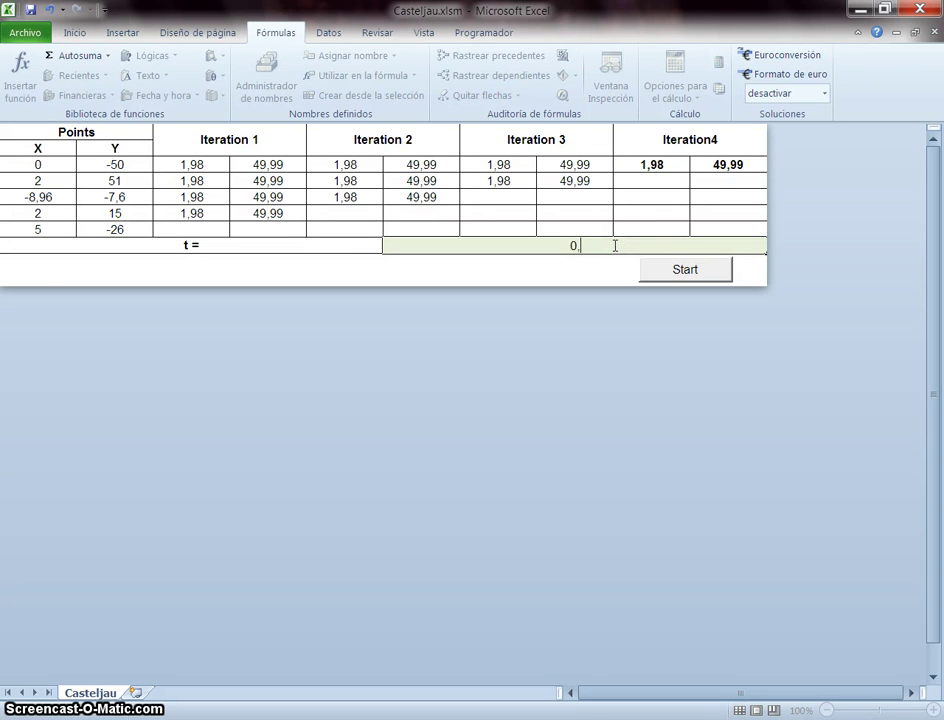
pyautogui.write('658')
pyautogui.press('Return')
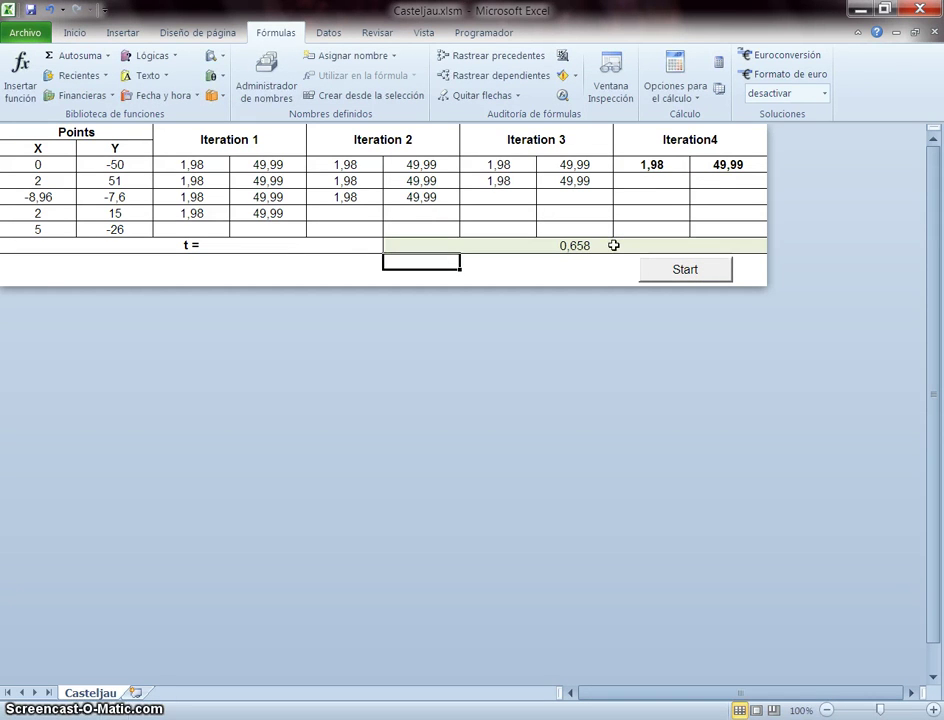
pyautogui.click(664, 271)
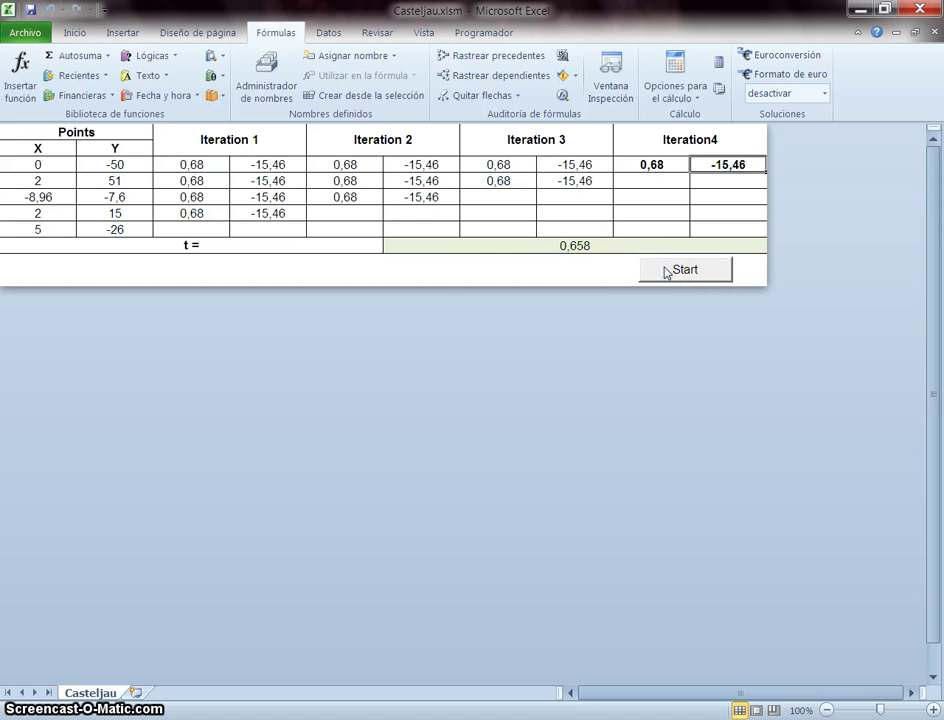
# Recompute with t = 0,71, then t = 1, giving 0,00 and -50,00
pyautogui.doubleClick(624, 245)
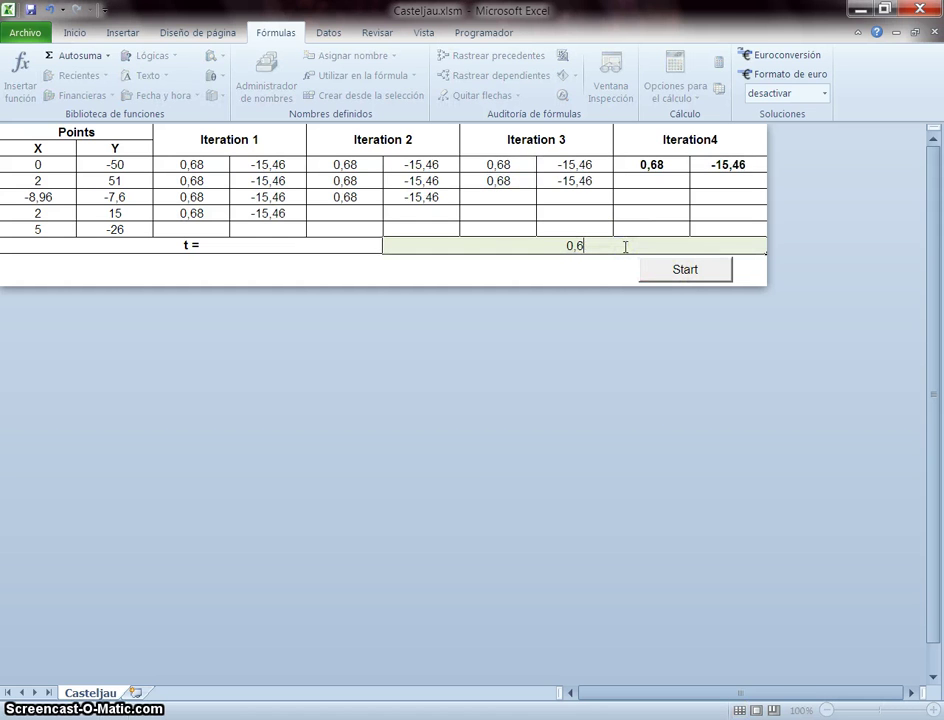
pyautogui.write('71')
pyautogui.press('Return')
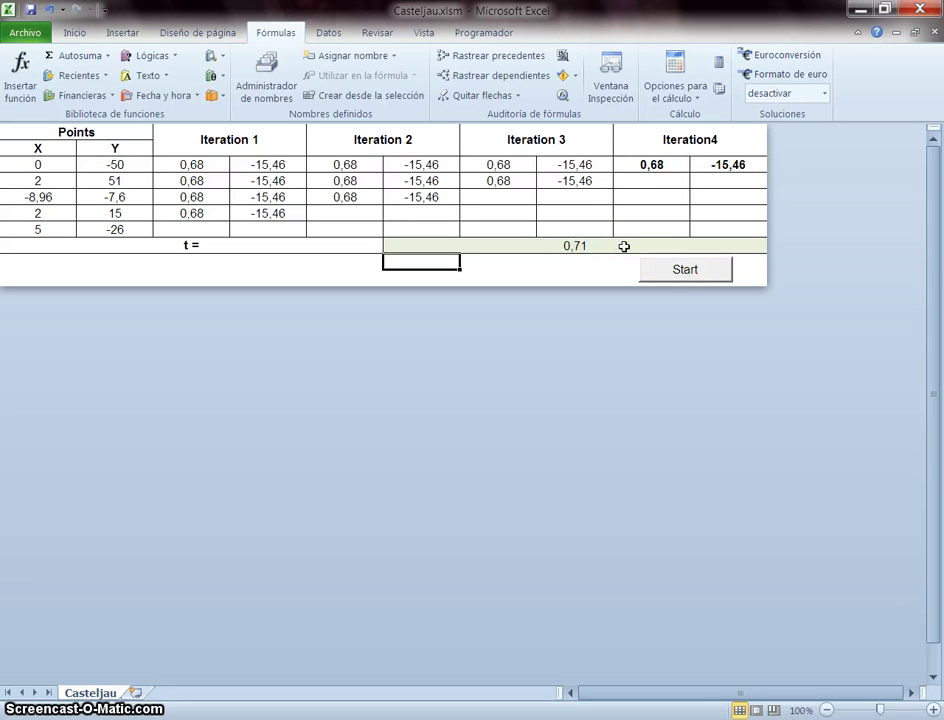
pyautogui.click(682, 273)
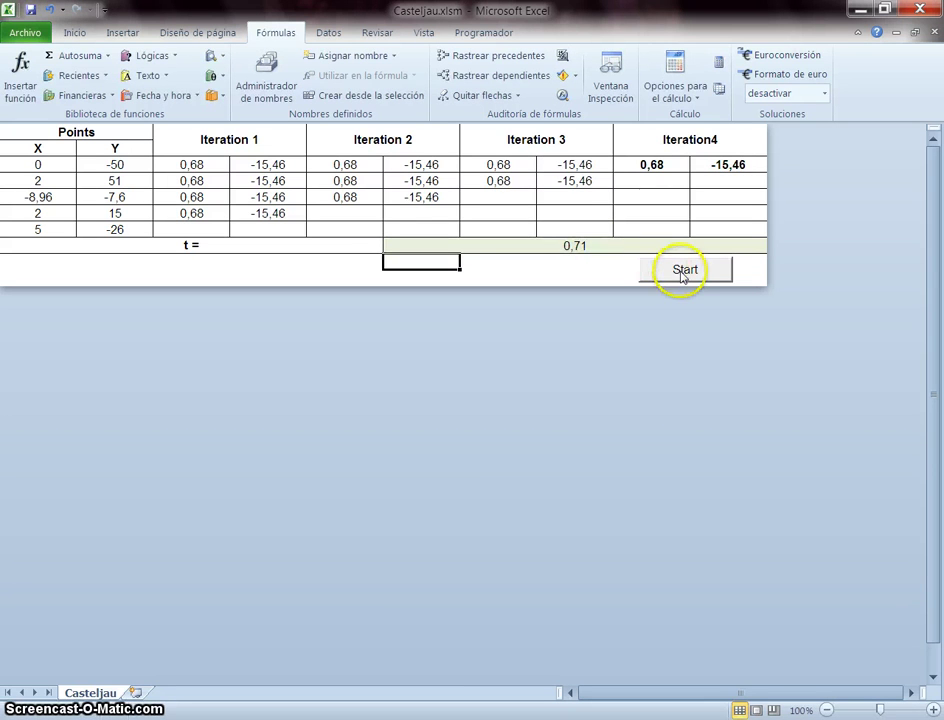
pyautogui.doubleClick(600, 247)
pyautogui.press('BackSpace')
pyautogui.press('BackSpace')
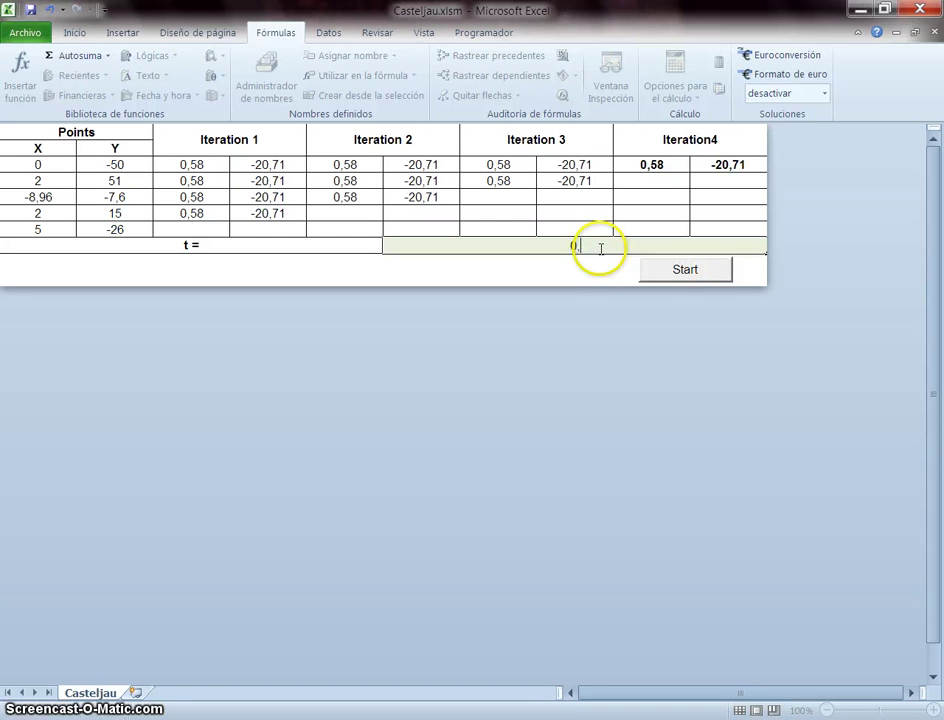
pyautogui.press('BackSpace')
pyautogui.press('BackSpace')
pyautogui.write('1')
pyautogui.press('Return')
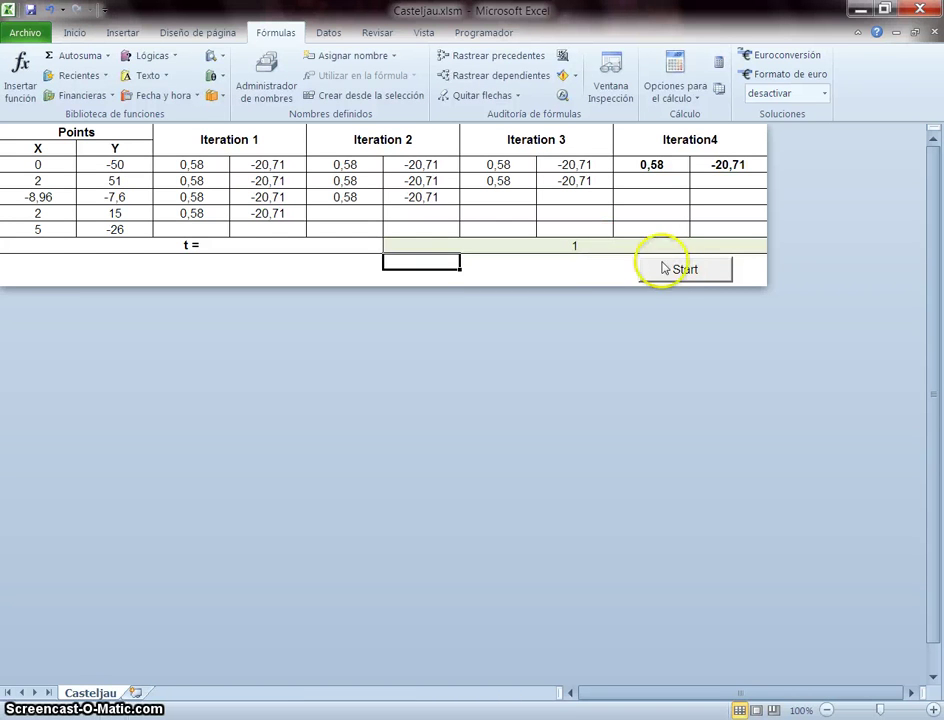
pyautogui.click(685, 270)
pyautogui.doubleClick(605, 244)
pyautogui.write(',001')
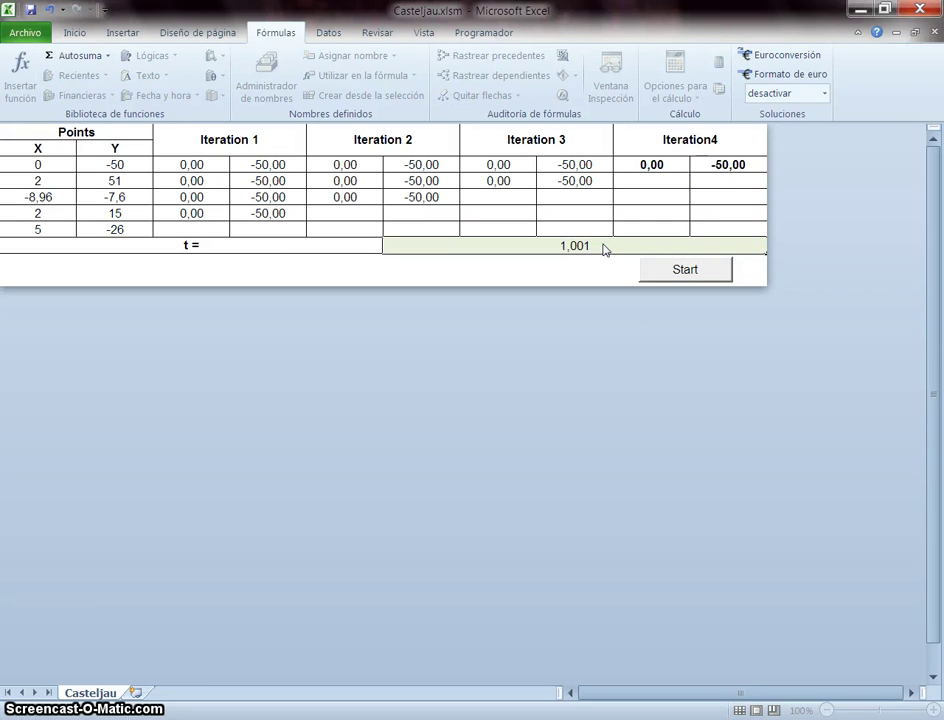
# Dismiss the rejection of t = 1,001, set t to 0,999 and rerun Start
pyautogui.press('Return')
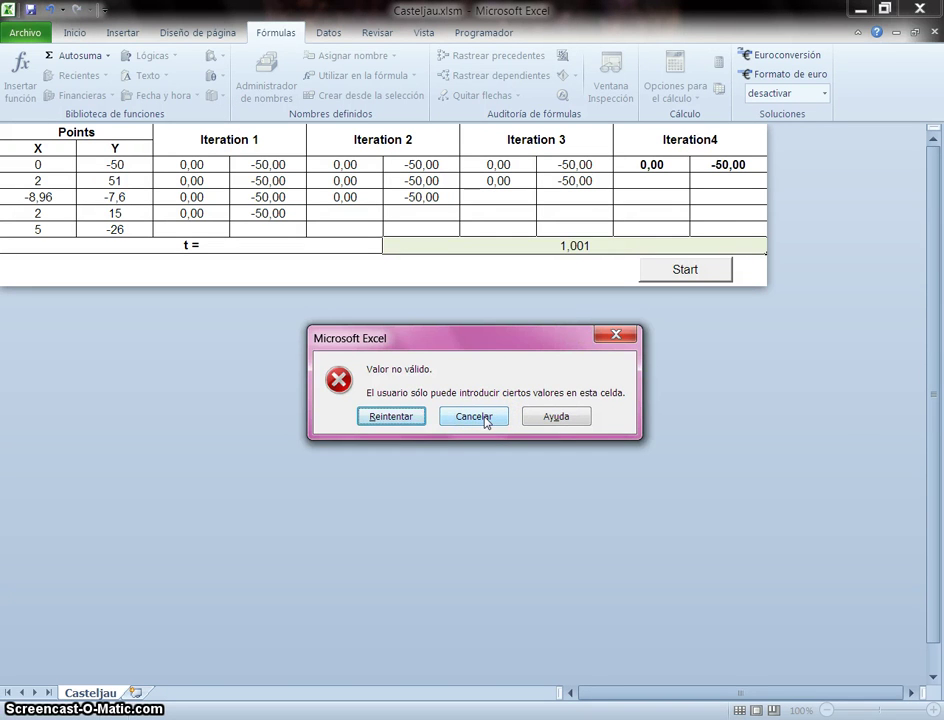
pyautogui.click(483, 417)
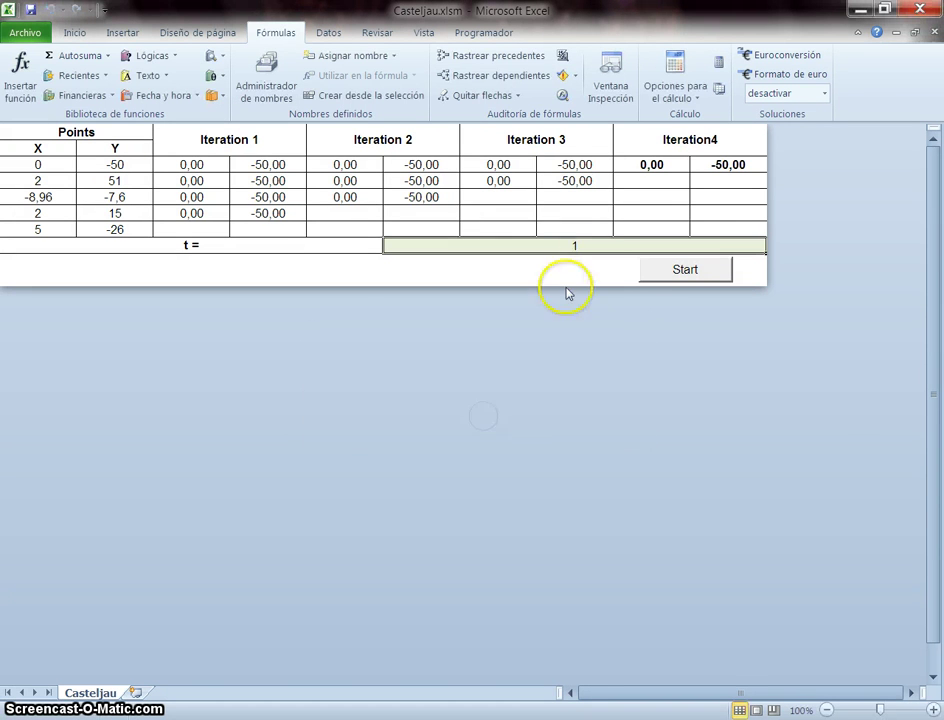
pyautogui.doubleClick(601, 243)
pyautogui.press('BackSpace')
pyautogui.write('0,999')
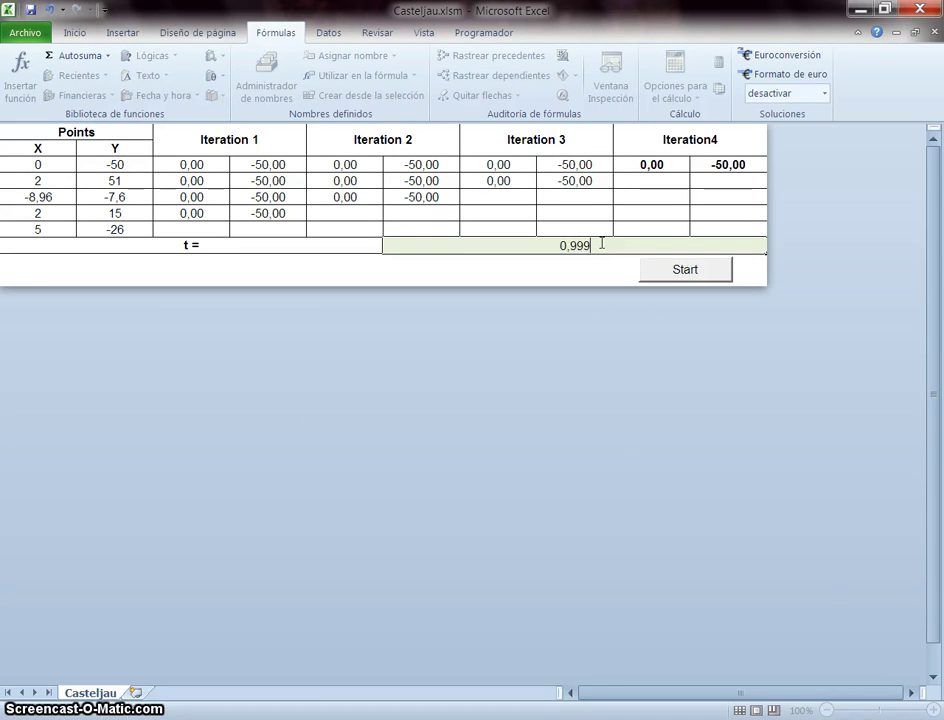
pyautogui.press('Return')
pyautogui.click(680, 272)
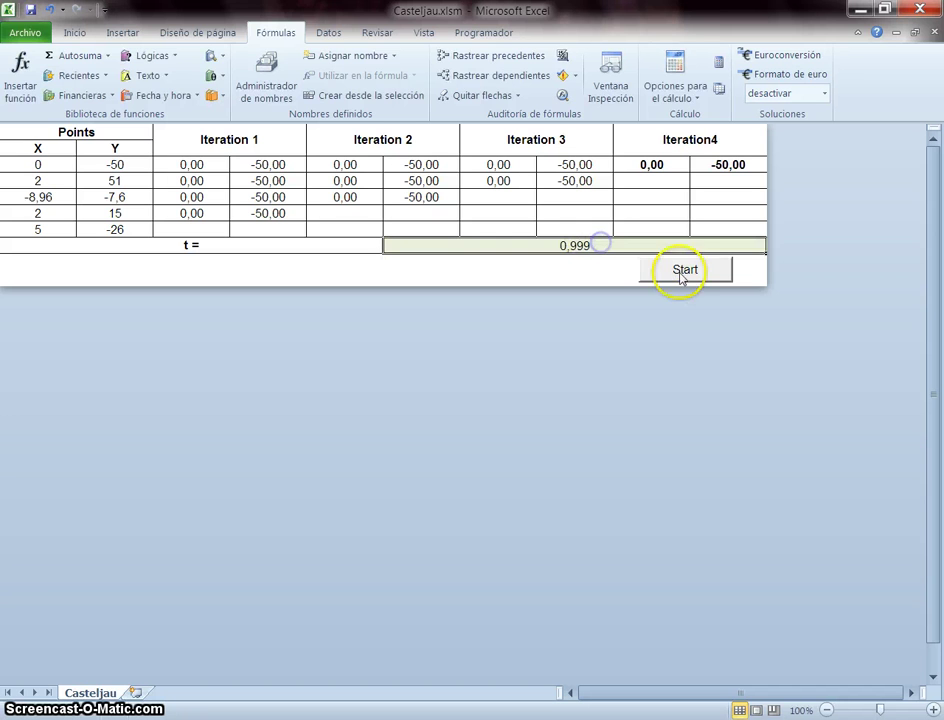
# Give the t cell a Decimal data validation rule with minimum 0 and maximum 1
pyautogui.click(327, 37)
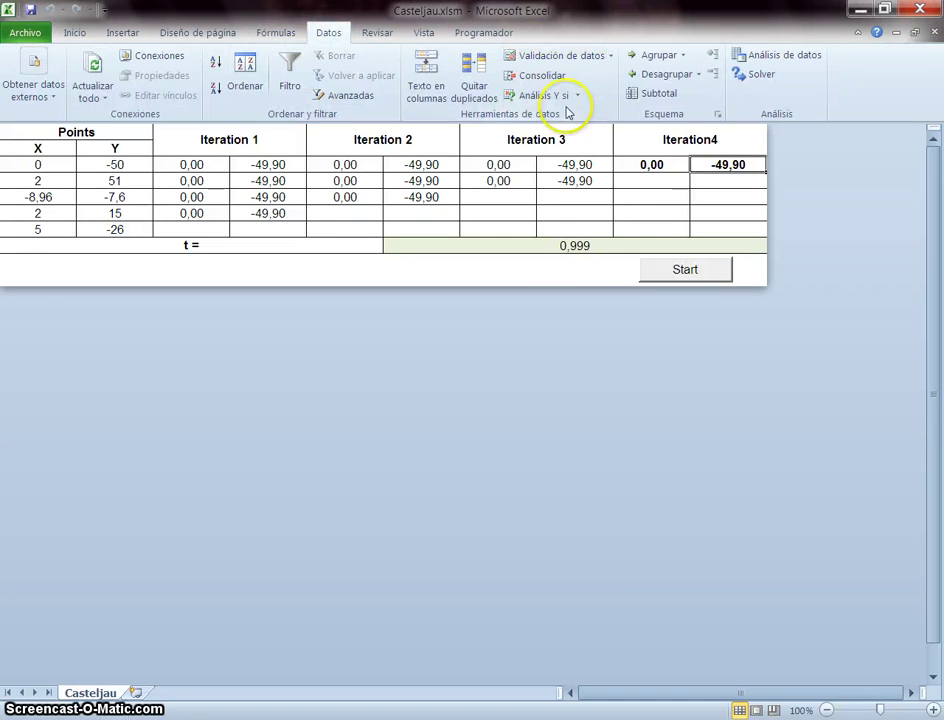
pyautogui.click(592, 244)
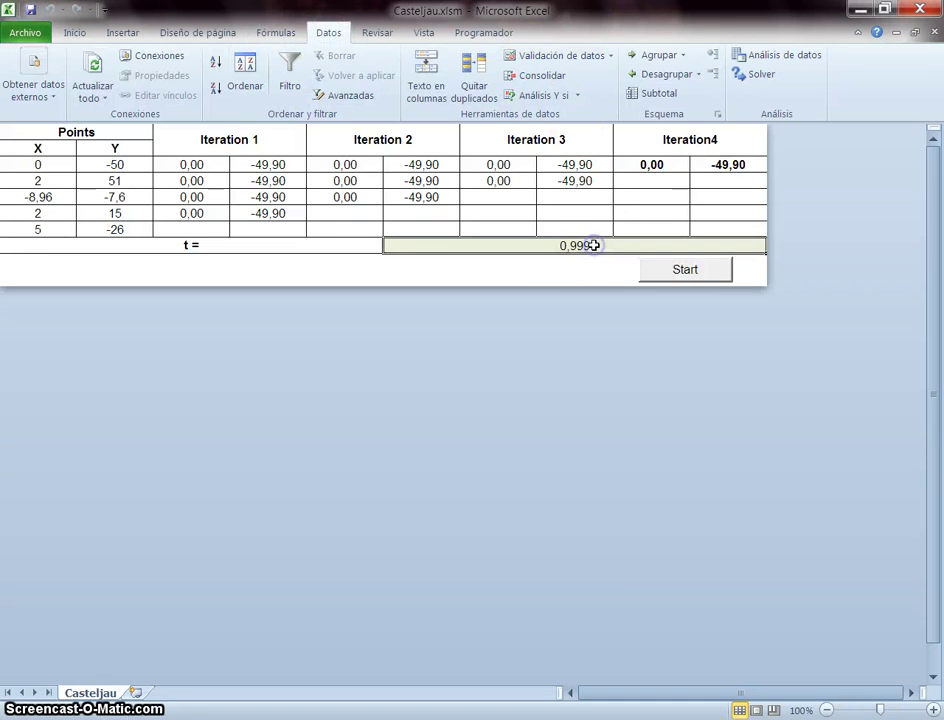
pyautogui.click(556, 57)
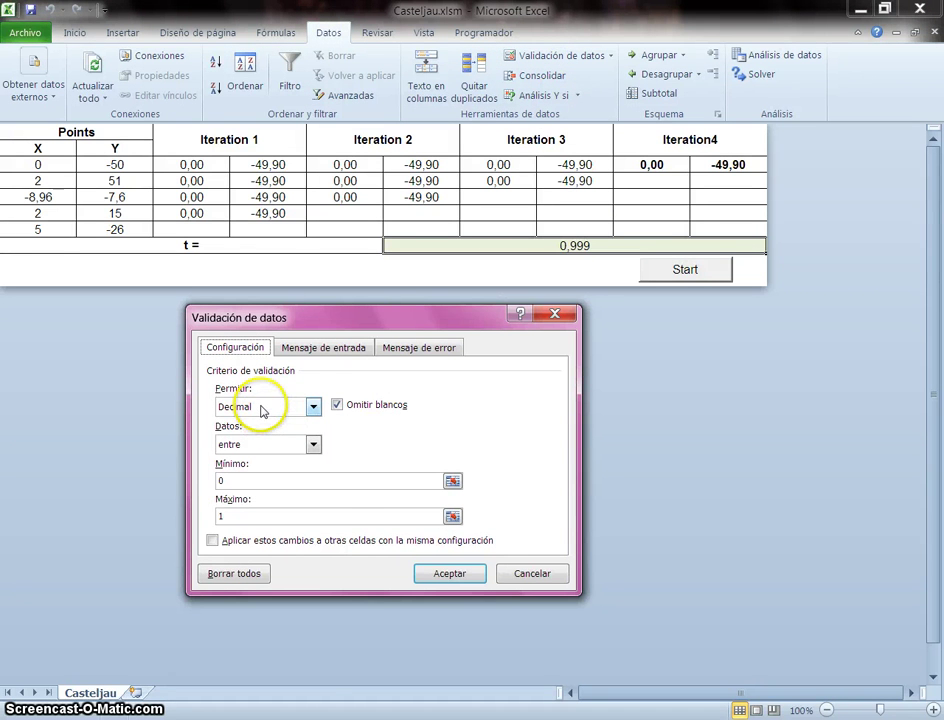
pyautogui.click(313, 406)
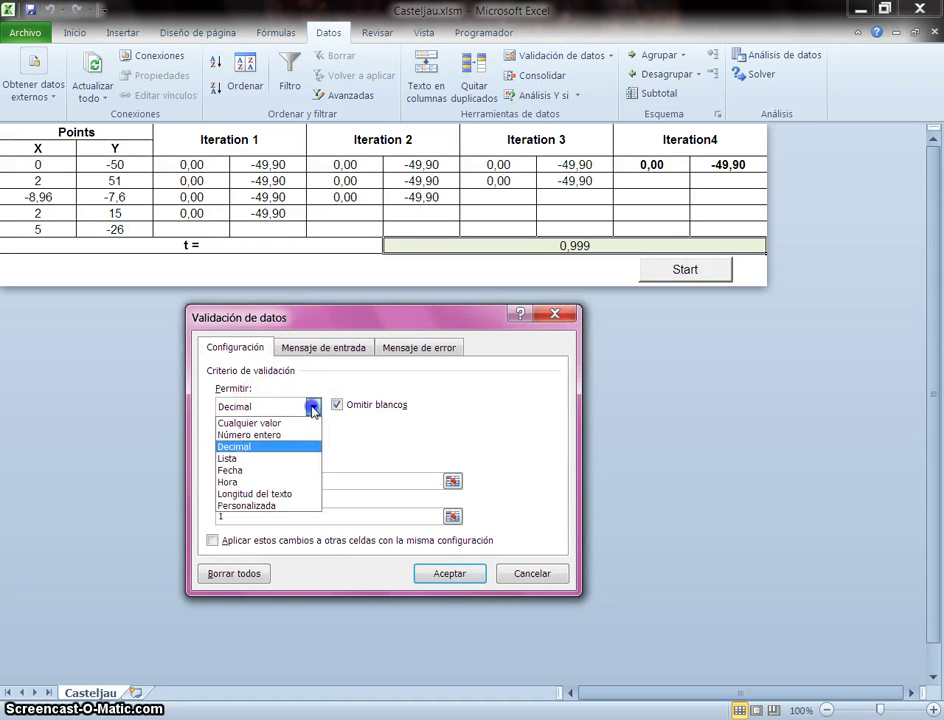
pyautogui.click(266, 447)
pyautogui.click(246, 478)
pyautogui.click(236, 514)
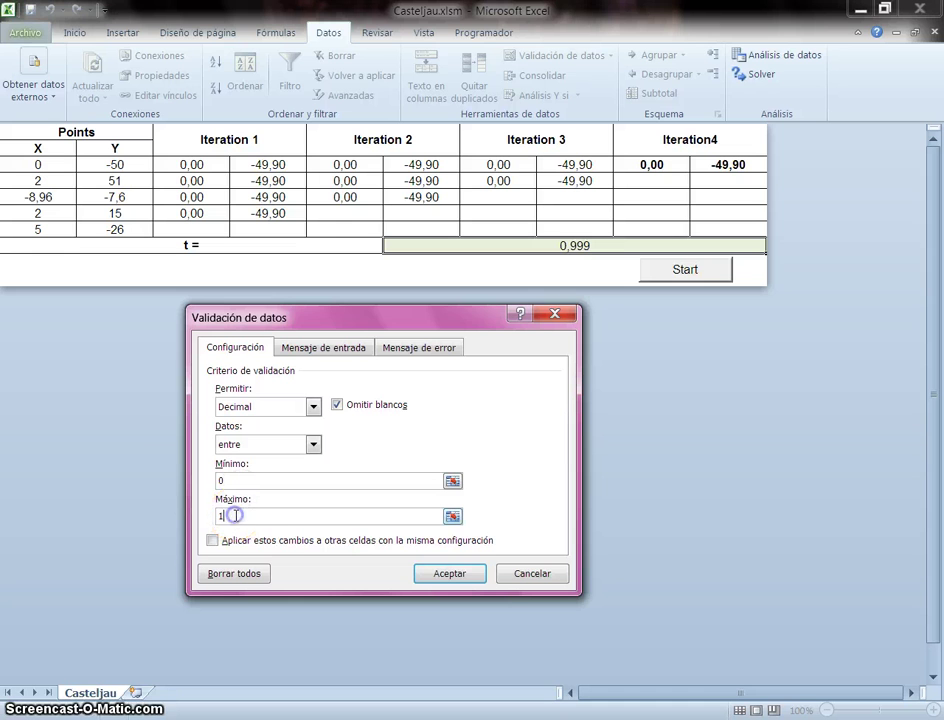
pyautogui.click(242, 481)
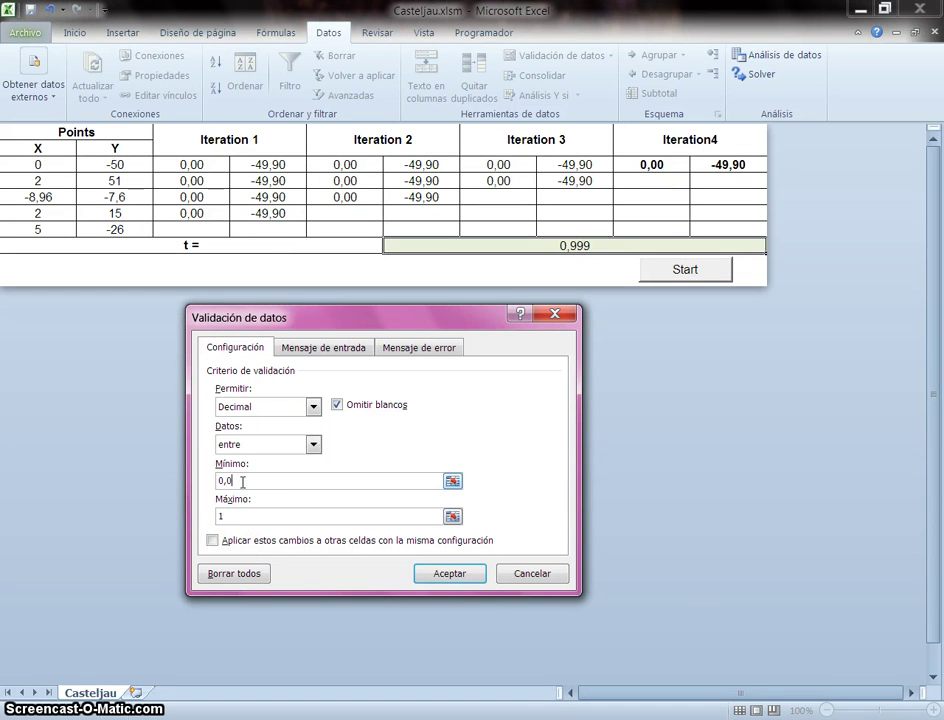
pyautogui.click(248, 514)
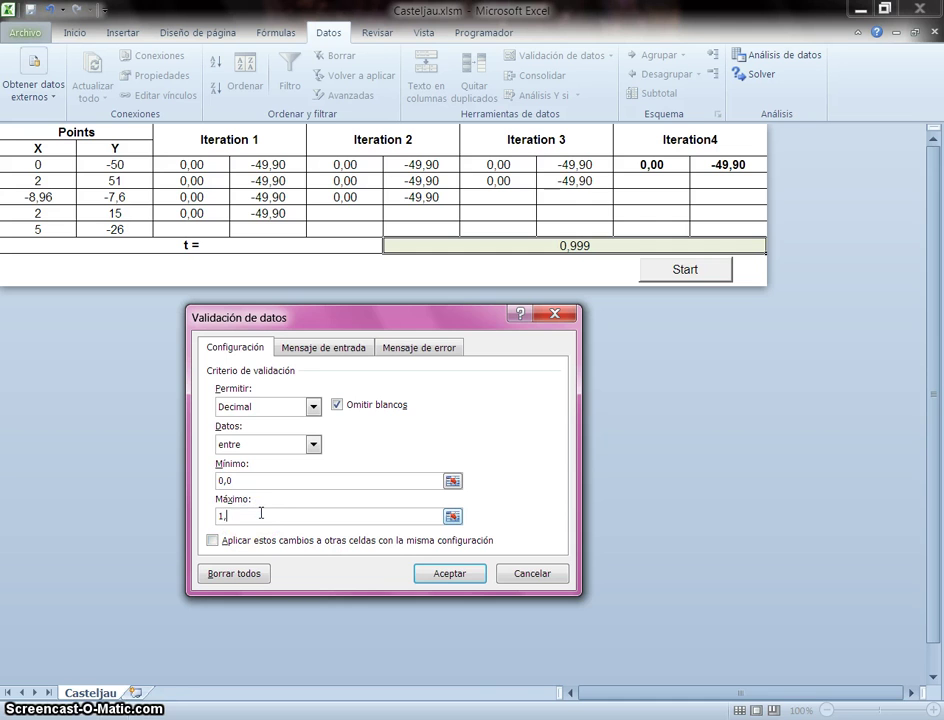
pyautogui.click(440, 572)
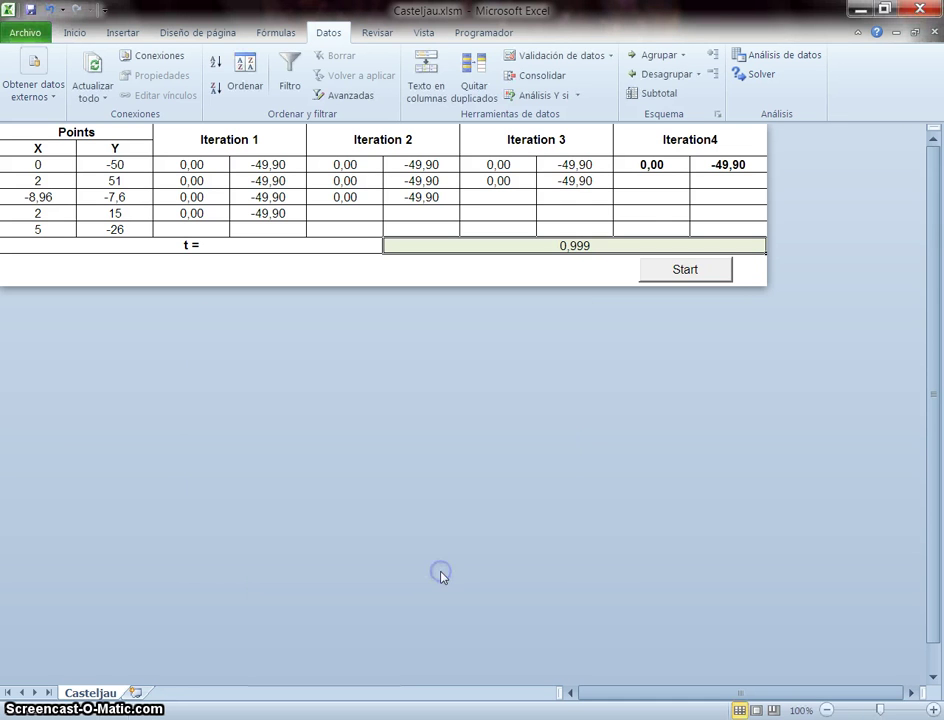
# Save the workbook, then run Start several times with t = 0,997
pyautogui.click(29, 11)
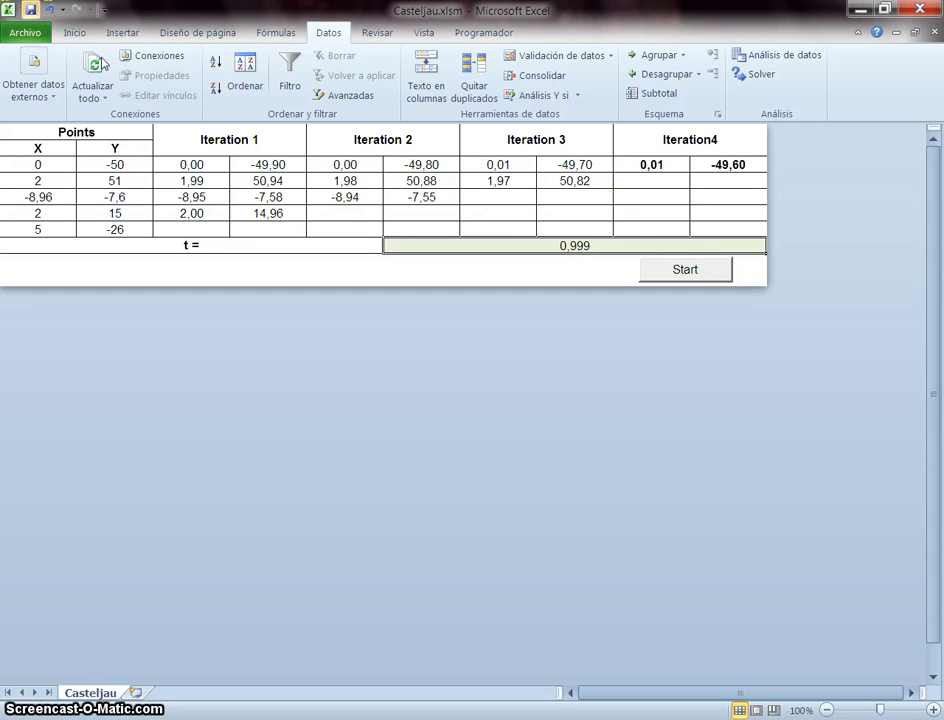
pyautogui.click(680, 272)
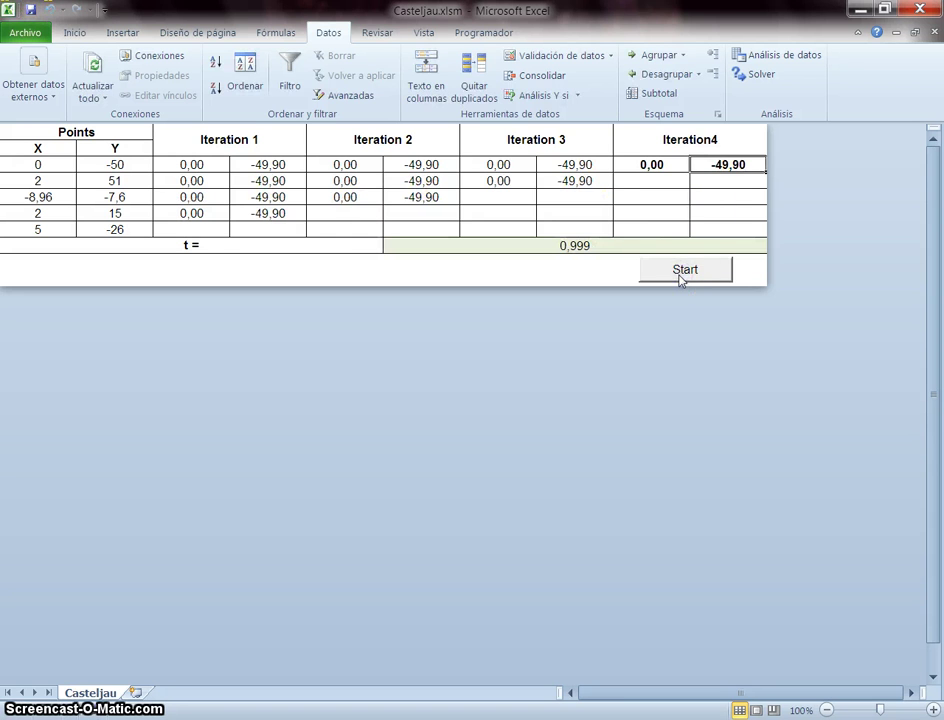
pyautogui.click(612, 246)
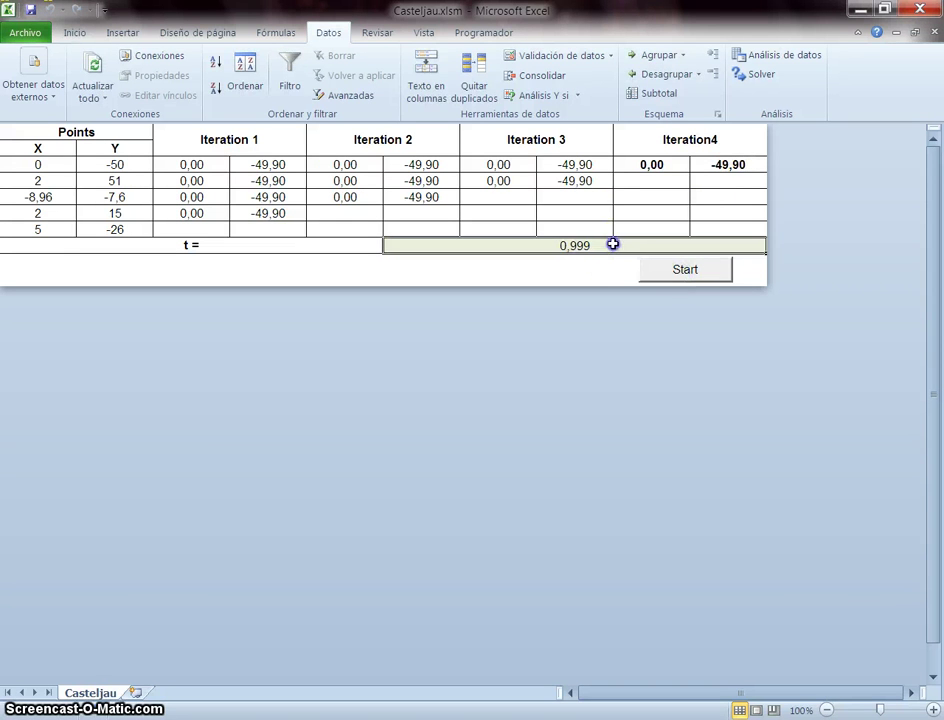
pyautogui.doubleClick(612, 244)
pyautogui.write('7')
pyautogui.press('Return')
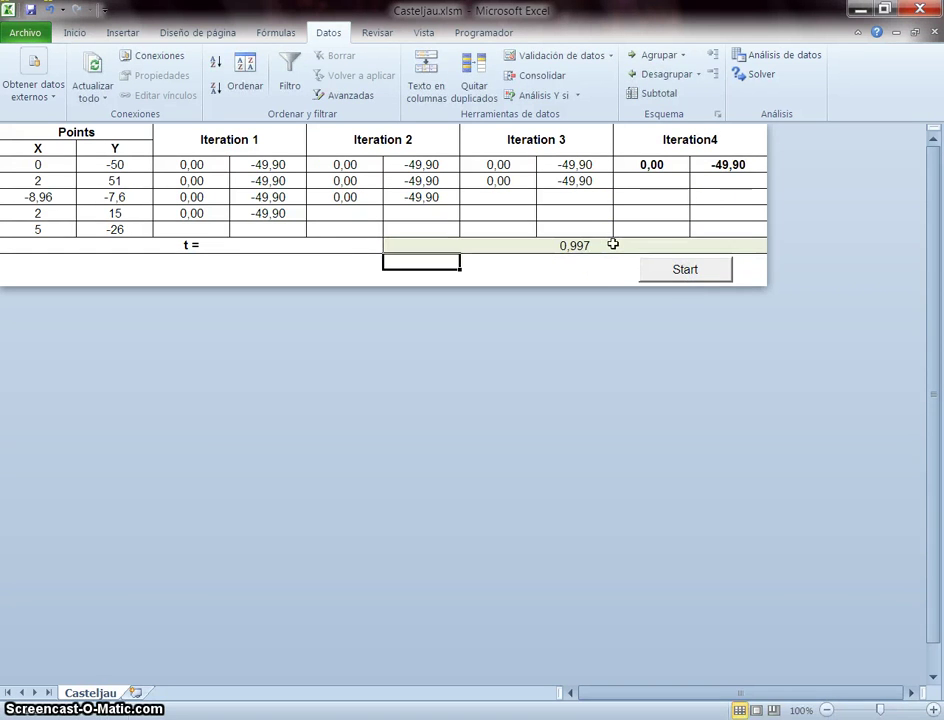
pyautogui.click(670, 270)
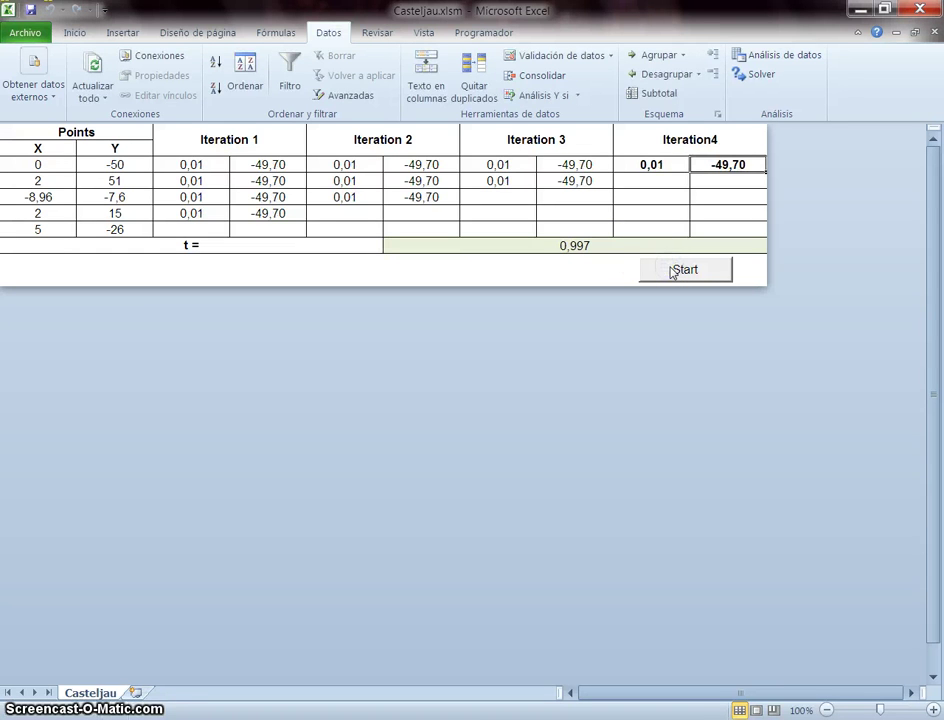
pyautogui.click(672, 271)
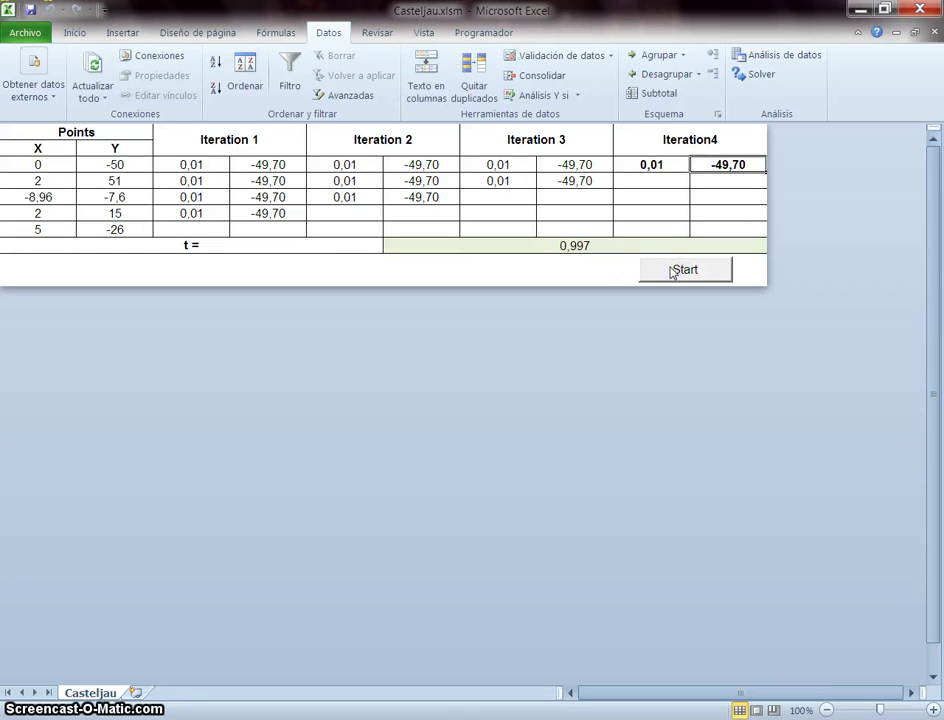
pyautogui.click(671, 271)
pyautogui.click(660, 269)
# Rerun the de Casteljau macro with t = 0,81 and then t = 0
pyautogui.click(600, 249)
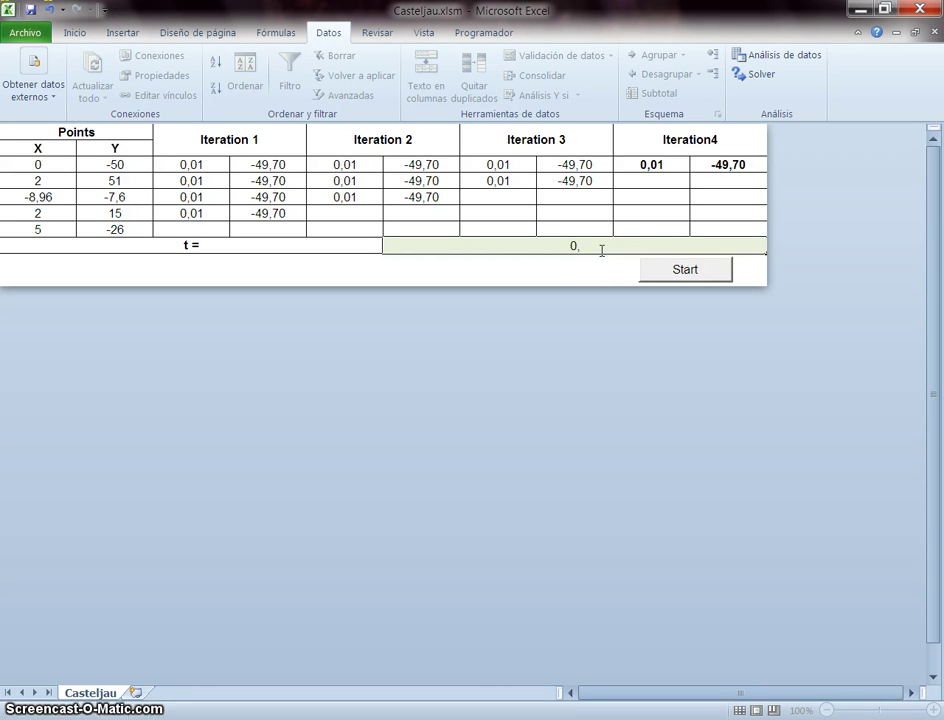
pyautogui.write('81')
pyautogui.press('Return')
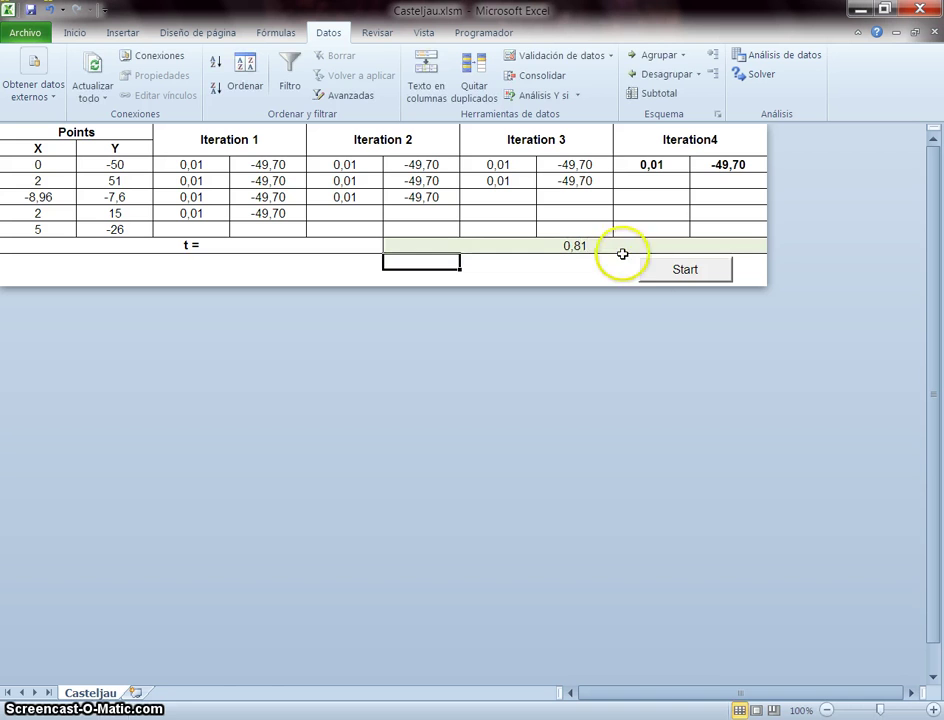
pyautogui.click(655, 274)
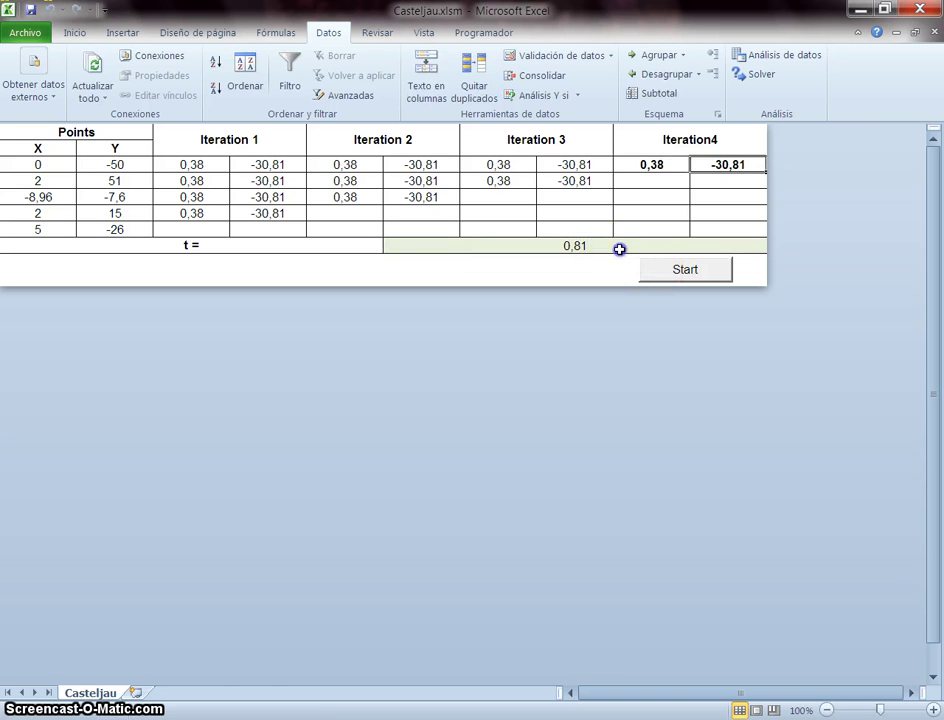
pyautogui.click(619, 248)
pyautogui.doubleClick(615, 247)
pyautogui.press('BackSpace')
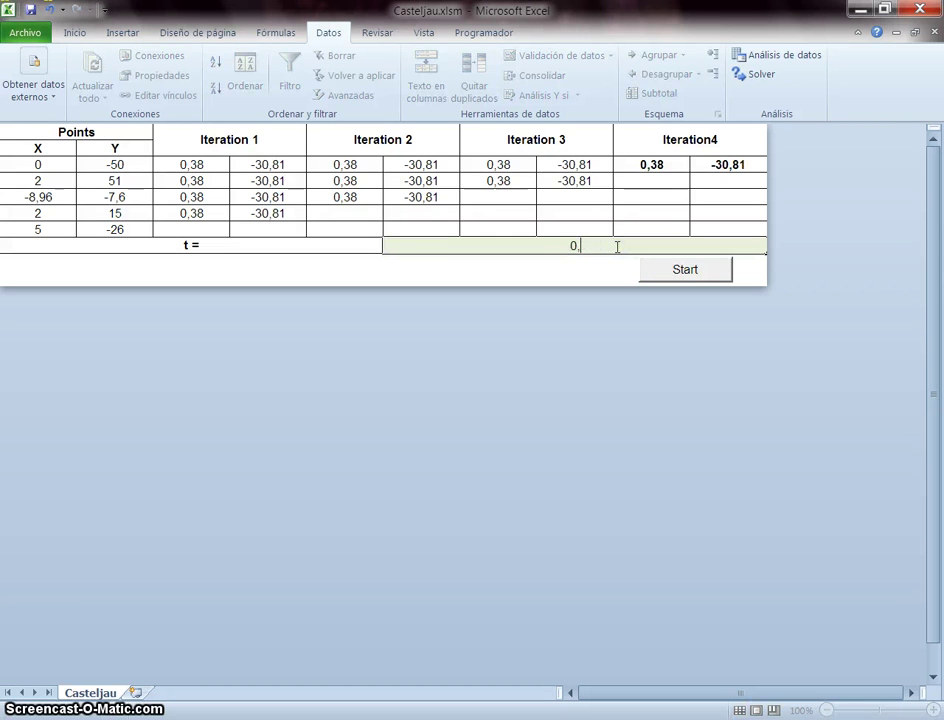
pyautogui.press('Return')
pyautogui.click(671, 273)
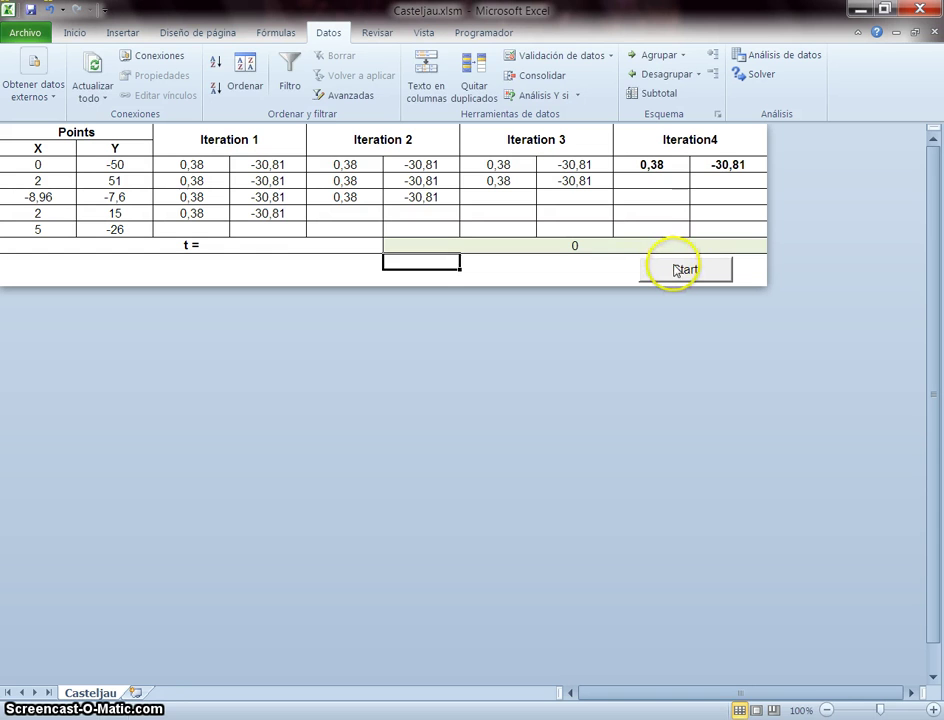
# Rerun the macro with t = 1 and save the workbook
pyautogui.doubleClick(608, 244)
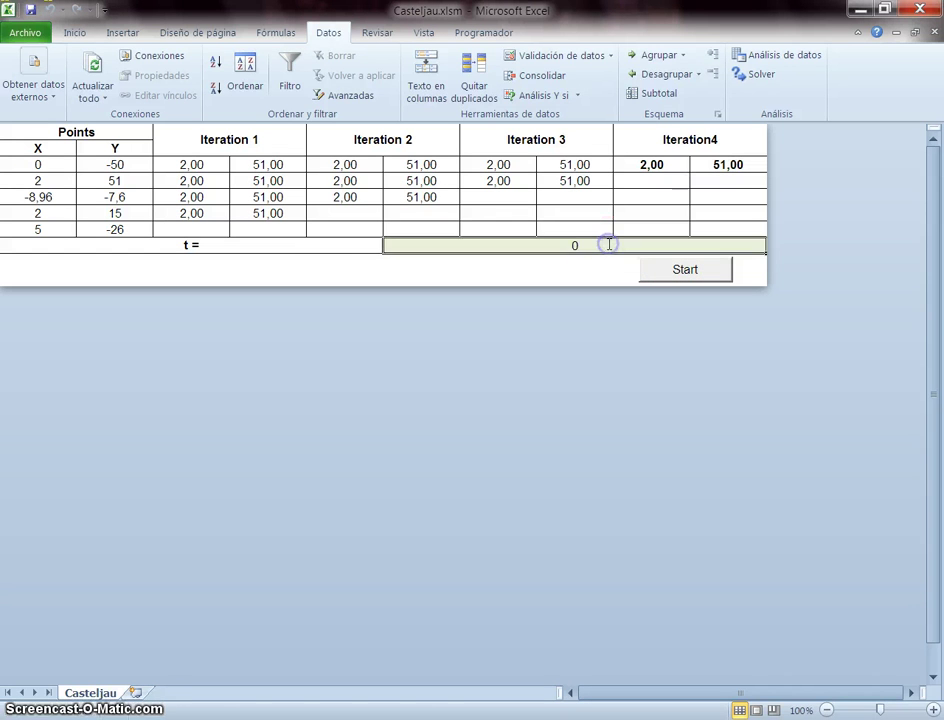
pyautogui.write('1')
pyautogui.press('Return')
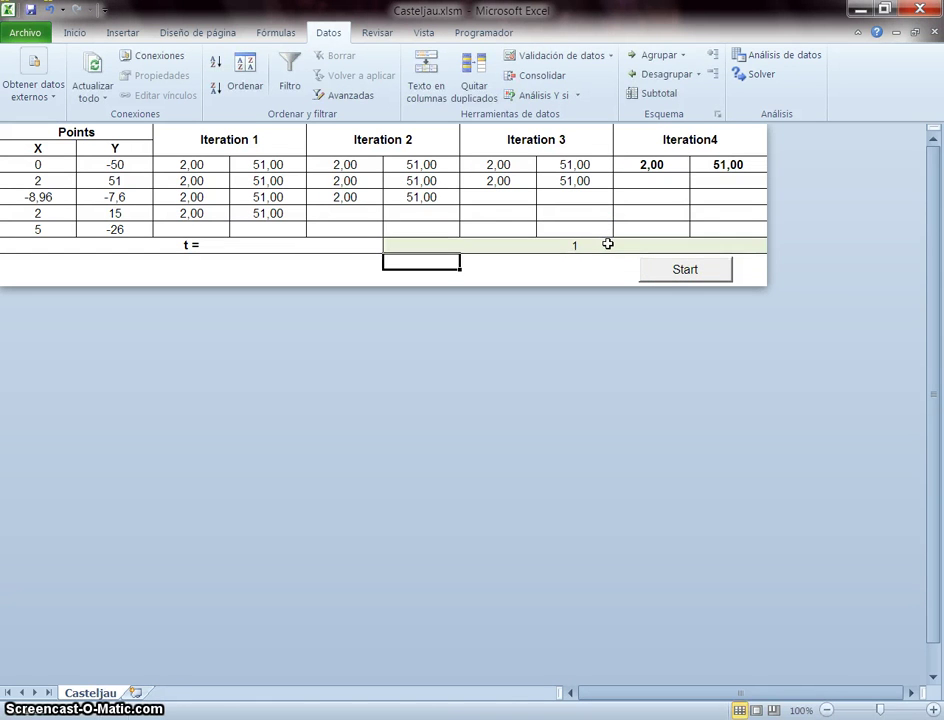
pyautogui.click(666, 271)
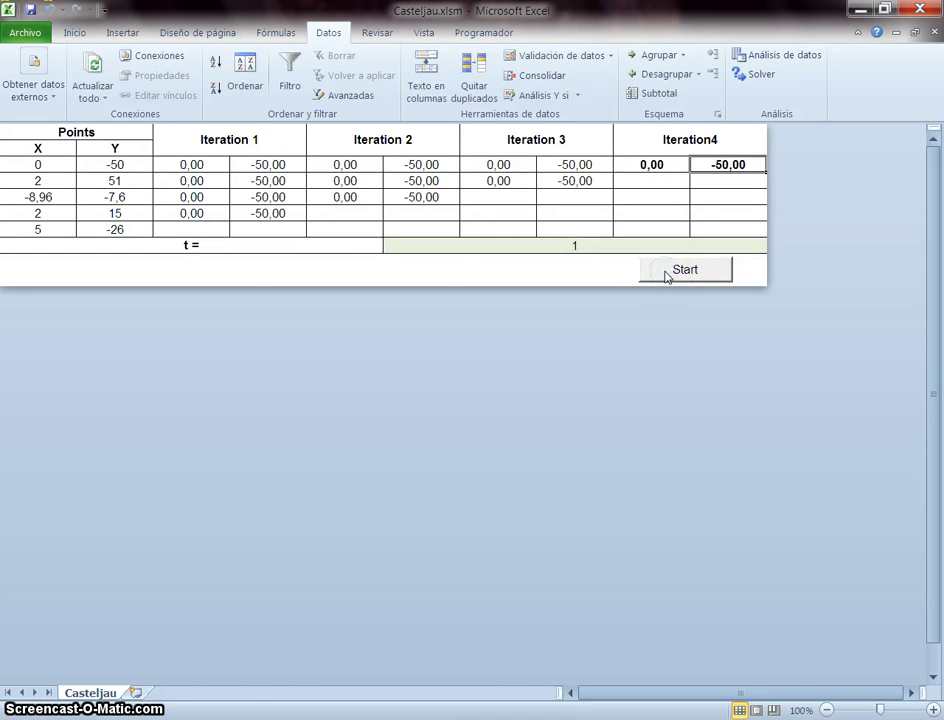
pyautogui.click(30, 10)
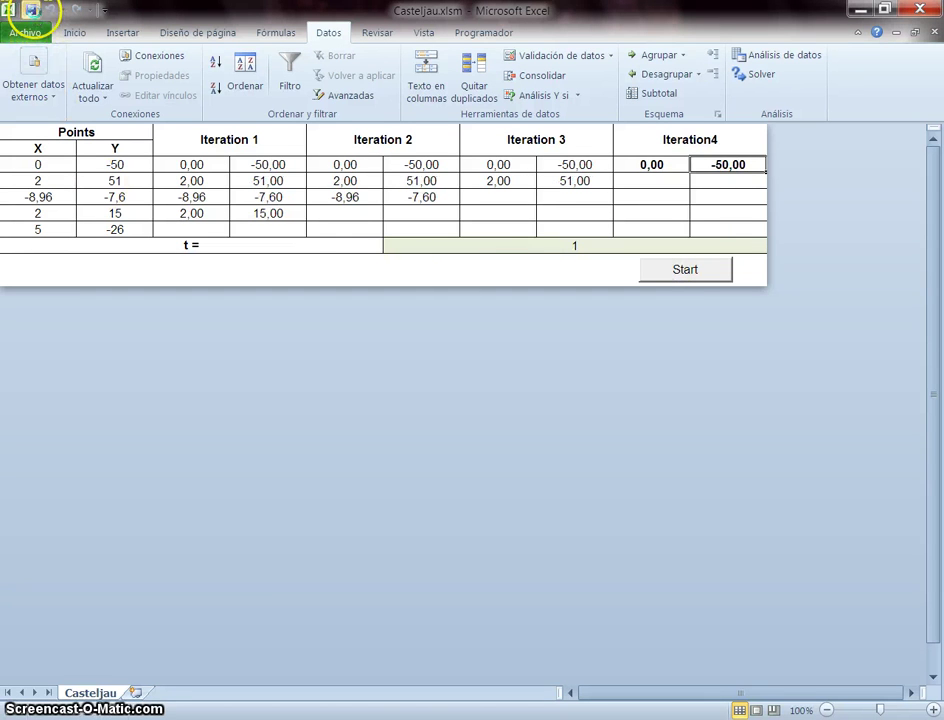
# Close Casteljau.xlsm and exit Excel
pyautogui.click(934, 35)
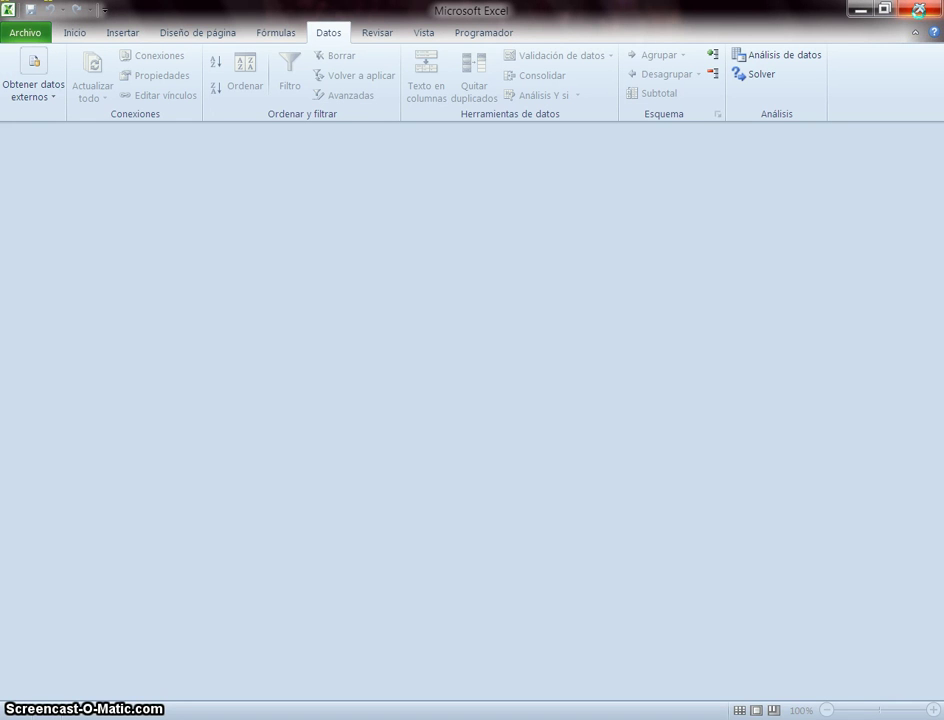
pyautogui.click(918, 10)
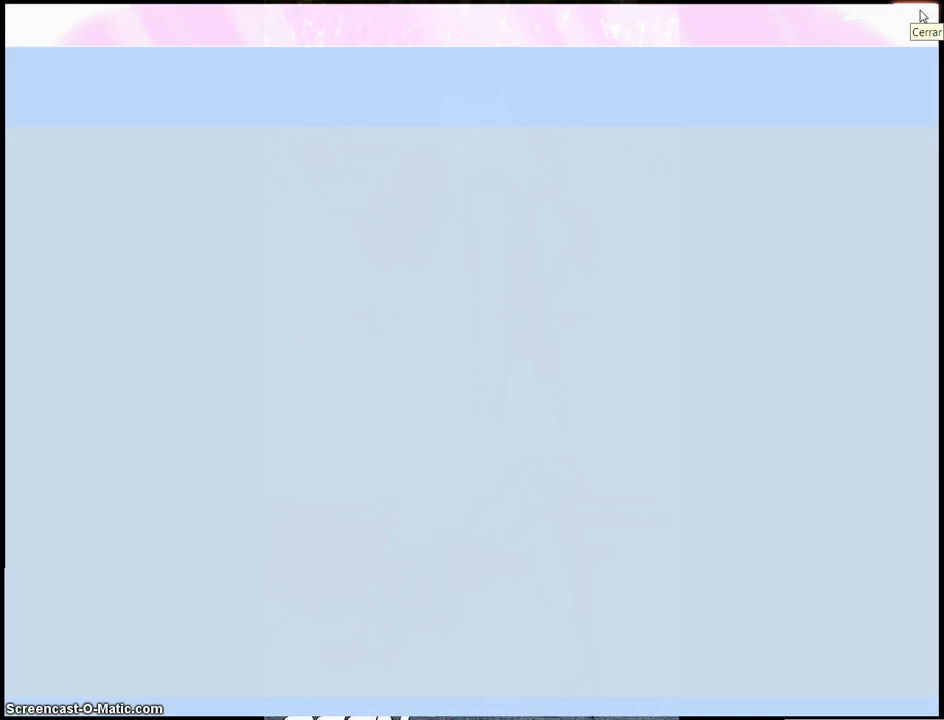